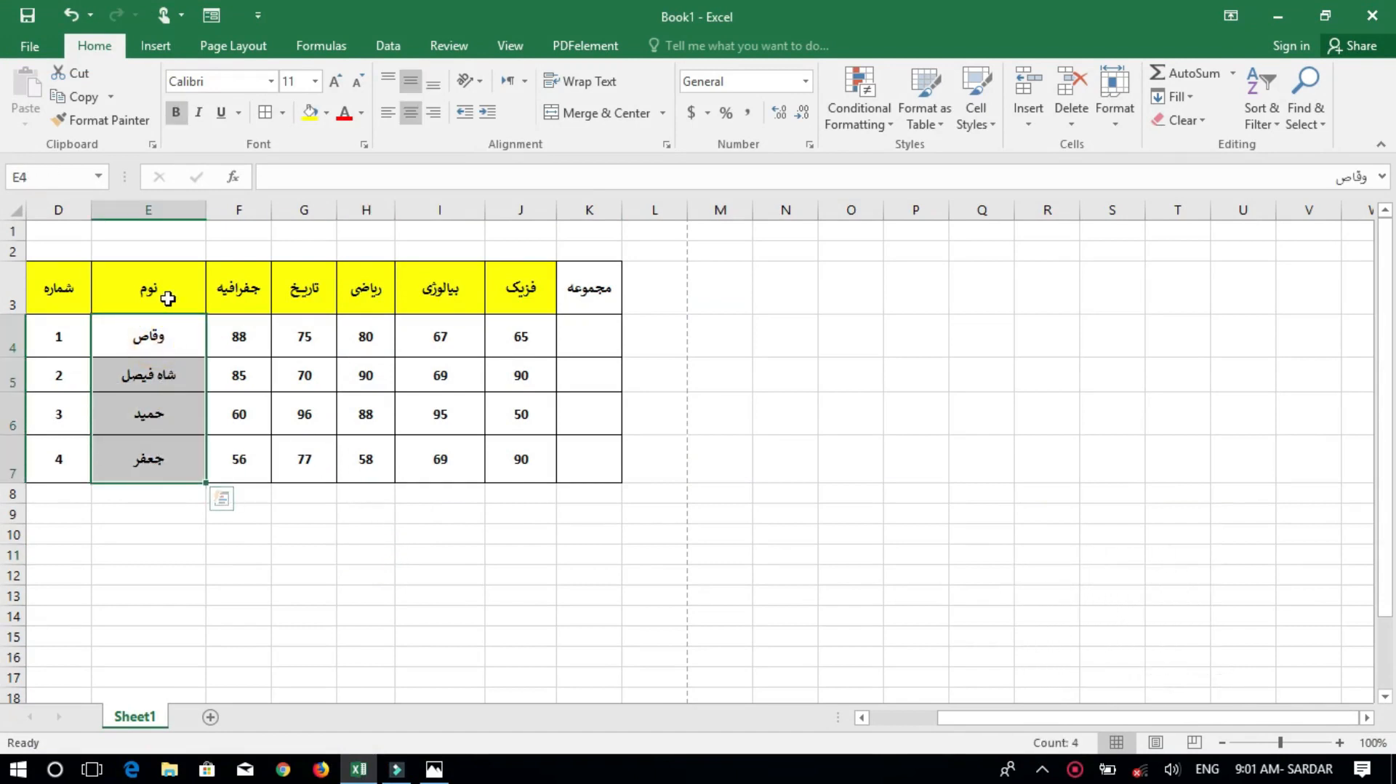
{"action": "left_click", "coordinate": [168, 288]}
{"action": "left_click_drag", "start_coordinate": [168, 329], "coordinate": [183, 455]}
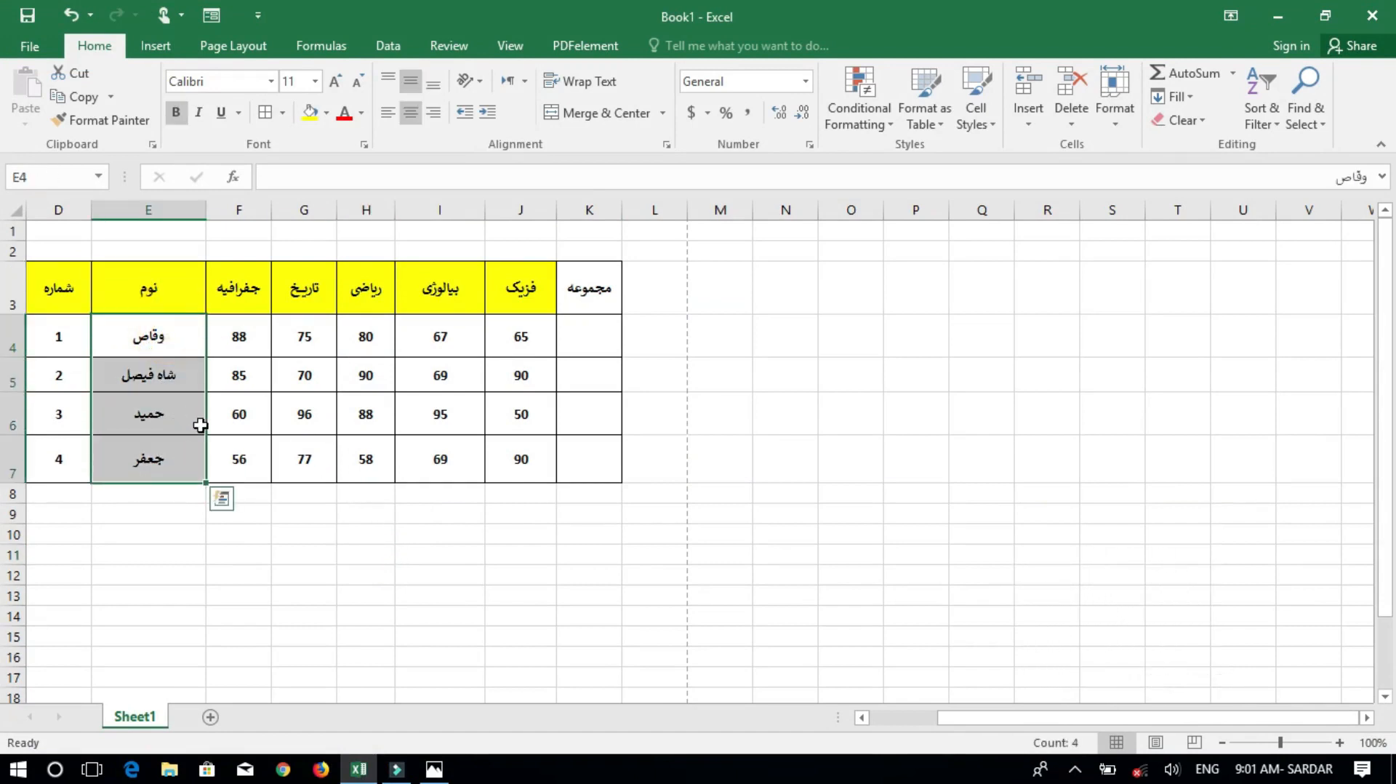
{"action": "left_click_drag", "start_coordinate": [244, 290], "coordinate": [520, 287]}
{"action": "left_click_drag", "start_coordinate": [228, 326], "coordinate": [535, 349]}
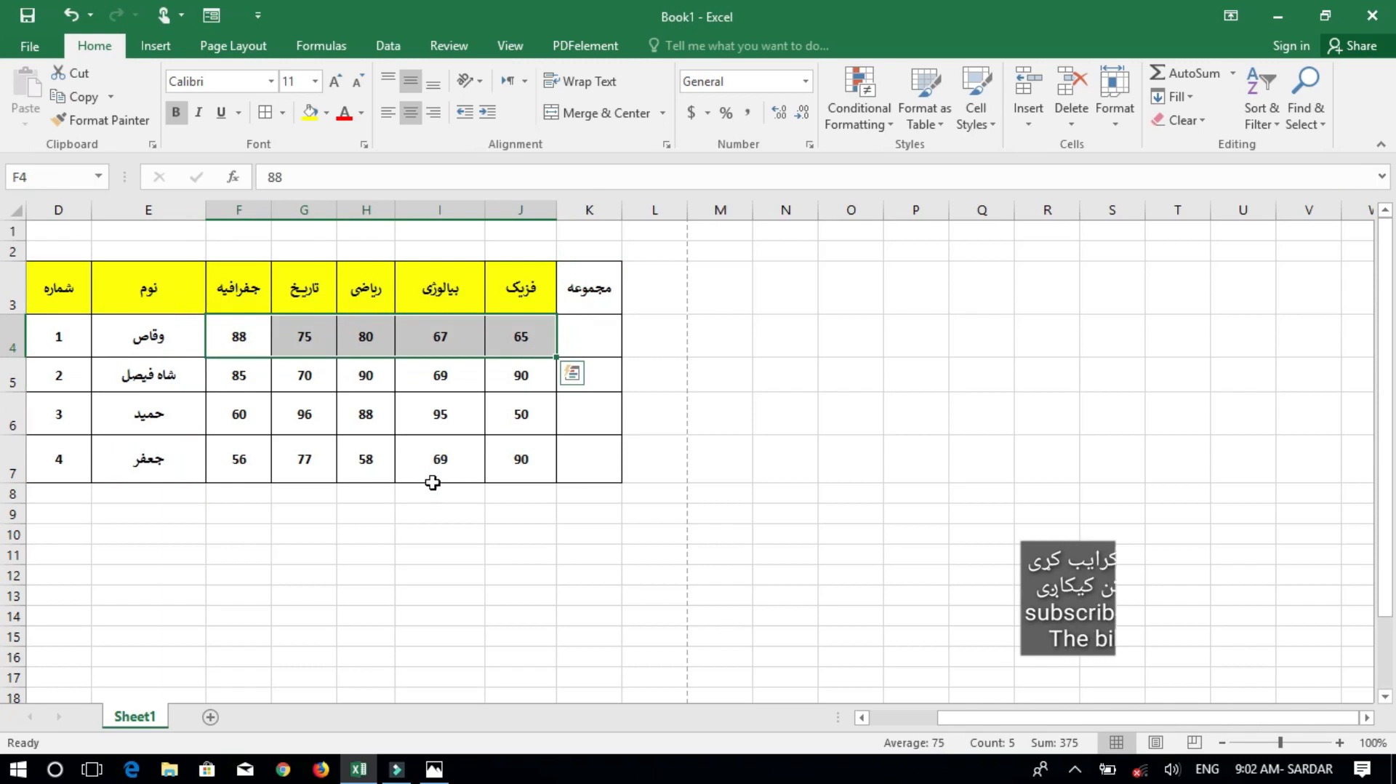
{"action": "left_click", "coordinate": [246, 453]}
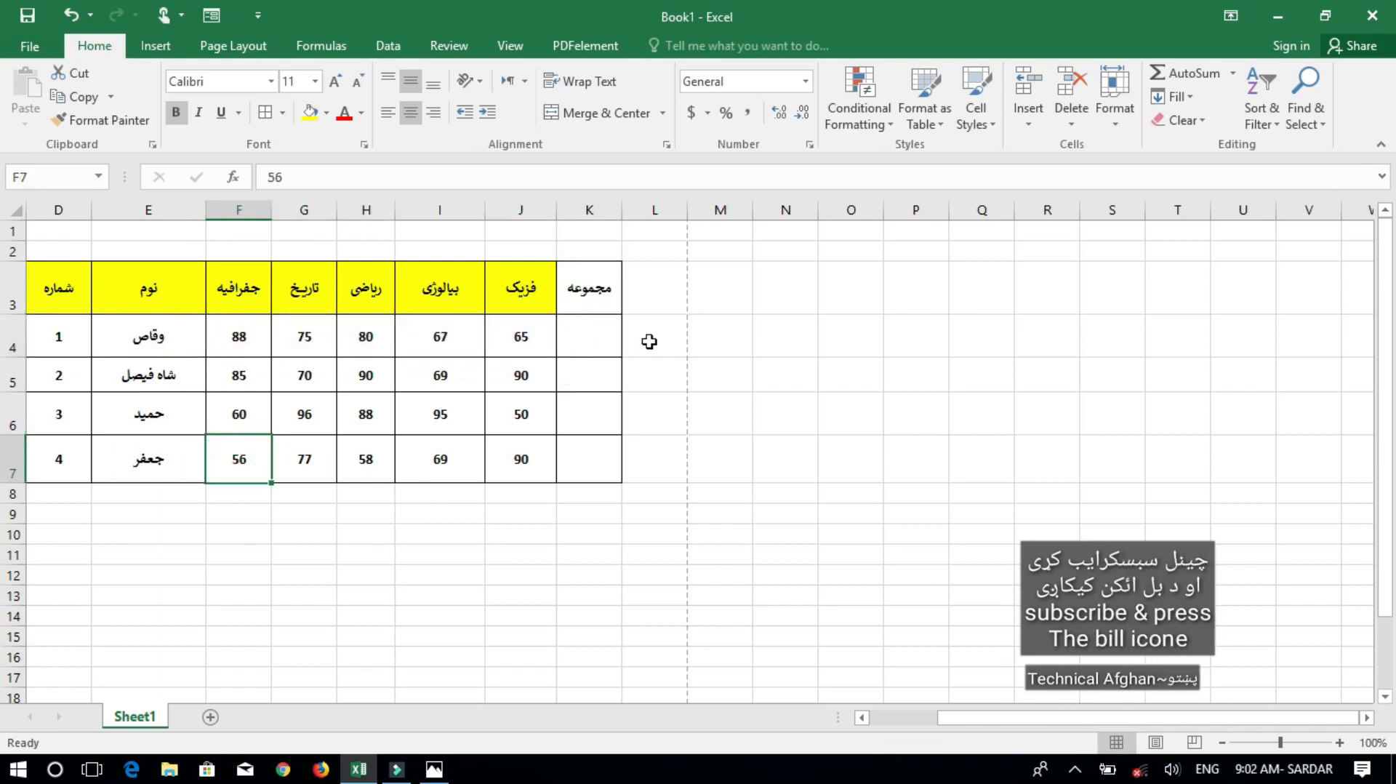
{"action": "left_click", "coordinate": [589, 341]}
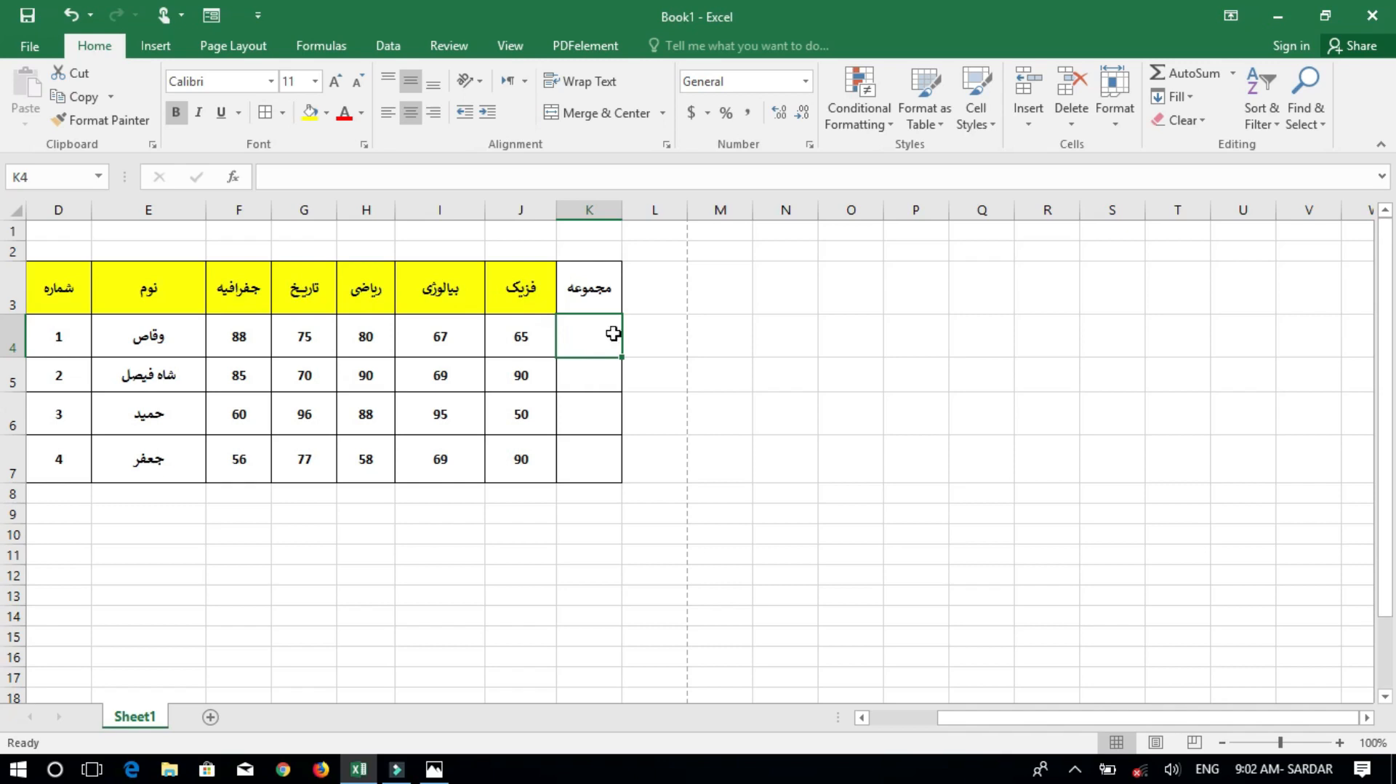
{"action": "left_click_drag", "start_coordinate": [527, 341], "coordinate": [246, 343]}
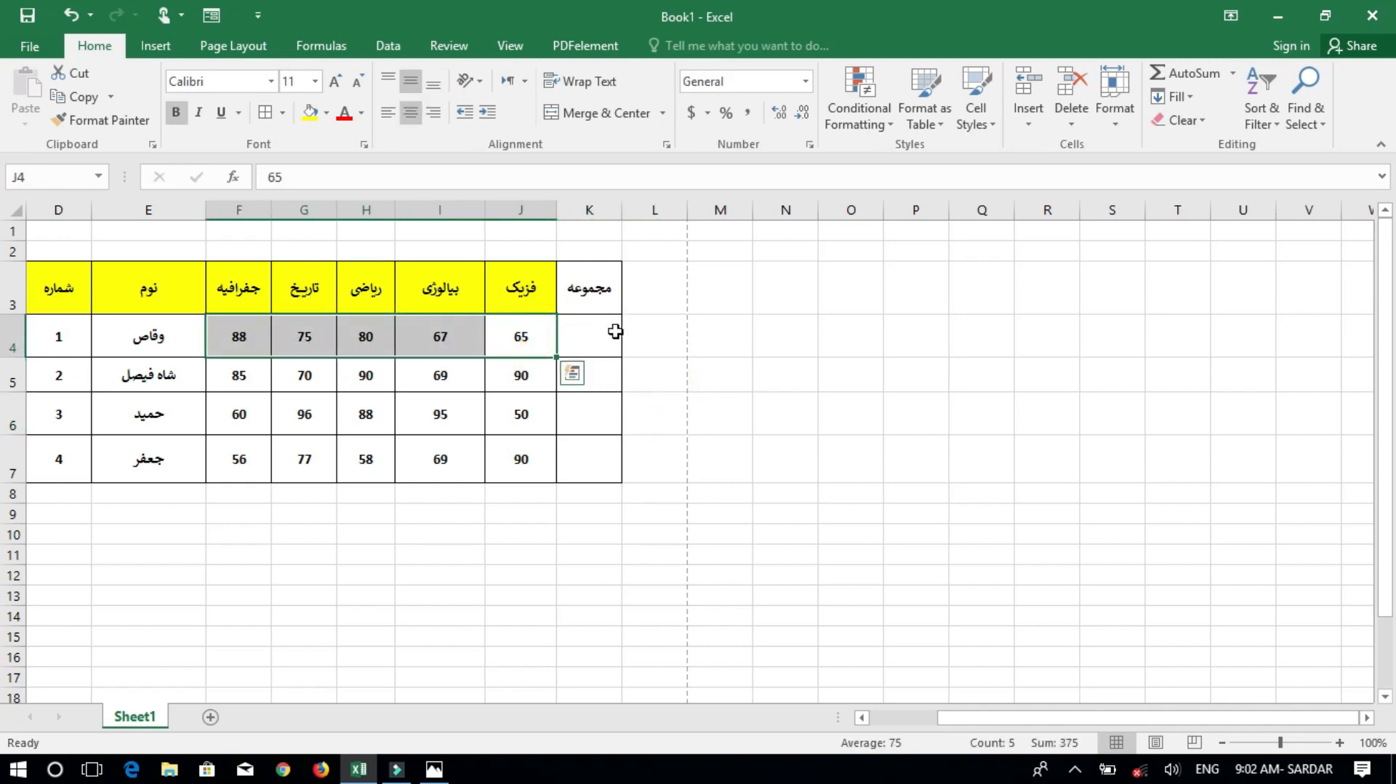
Total the first student's five subject marks in K4 with the formula =SUM(F4:J4).
{"action": "left_click", "coordinate": [598, 351]}
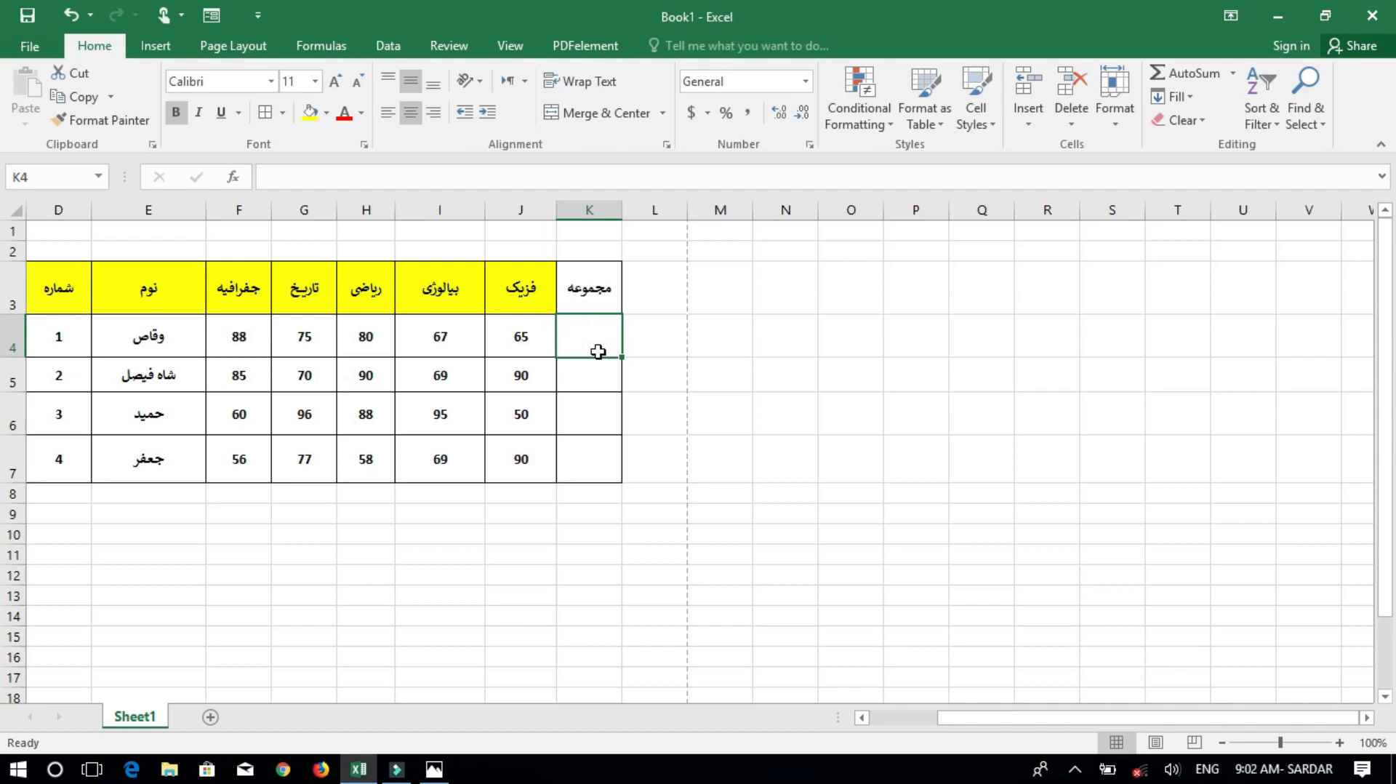
{"action": "type", "text": "="}
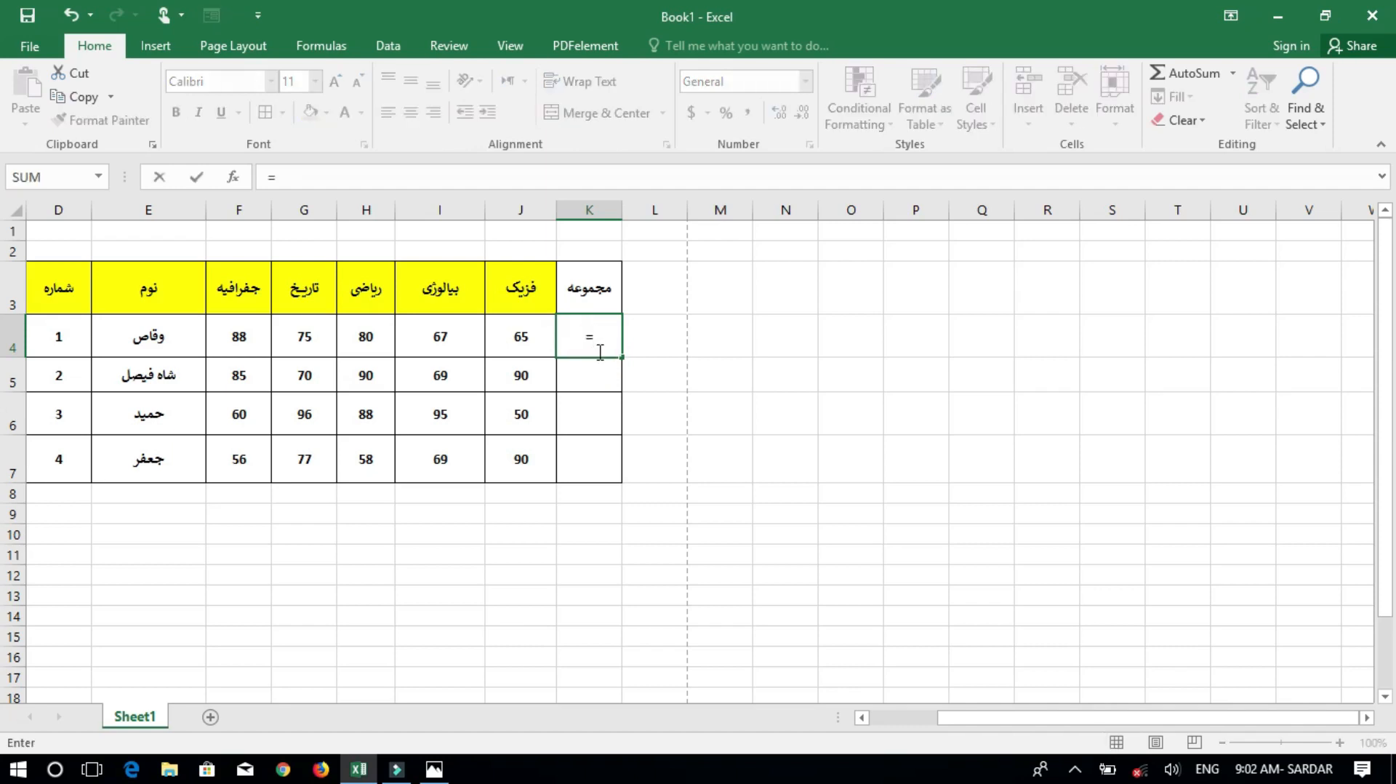
{"action": "type", "text": "sum"}
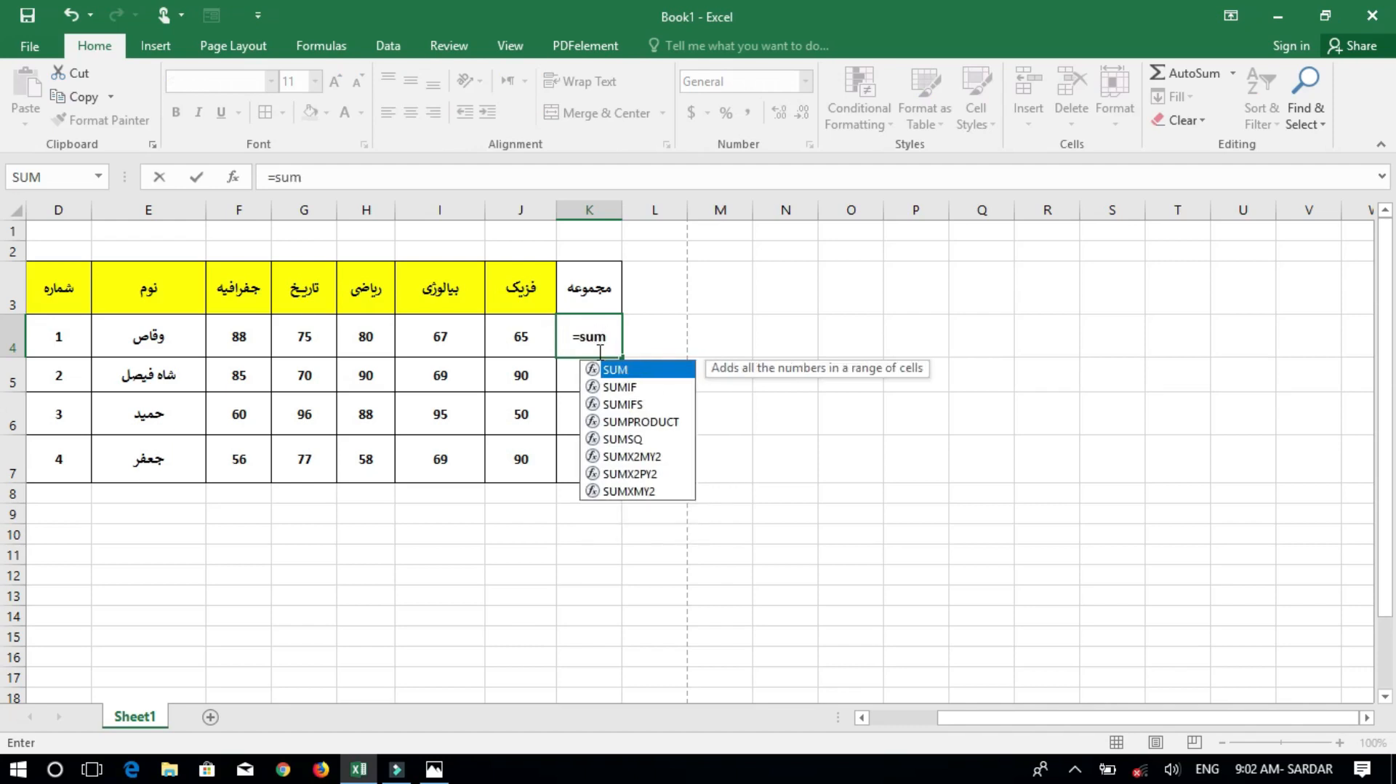
{"action": "type", "text": "("}
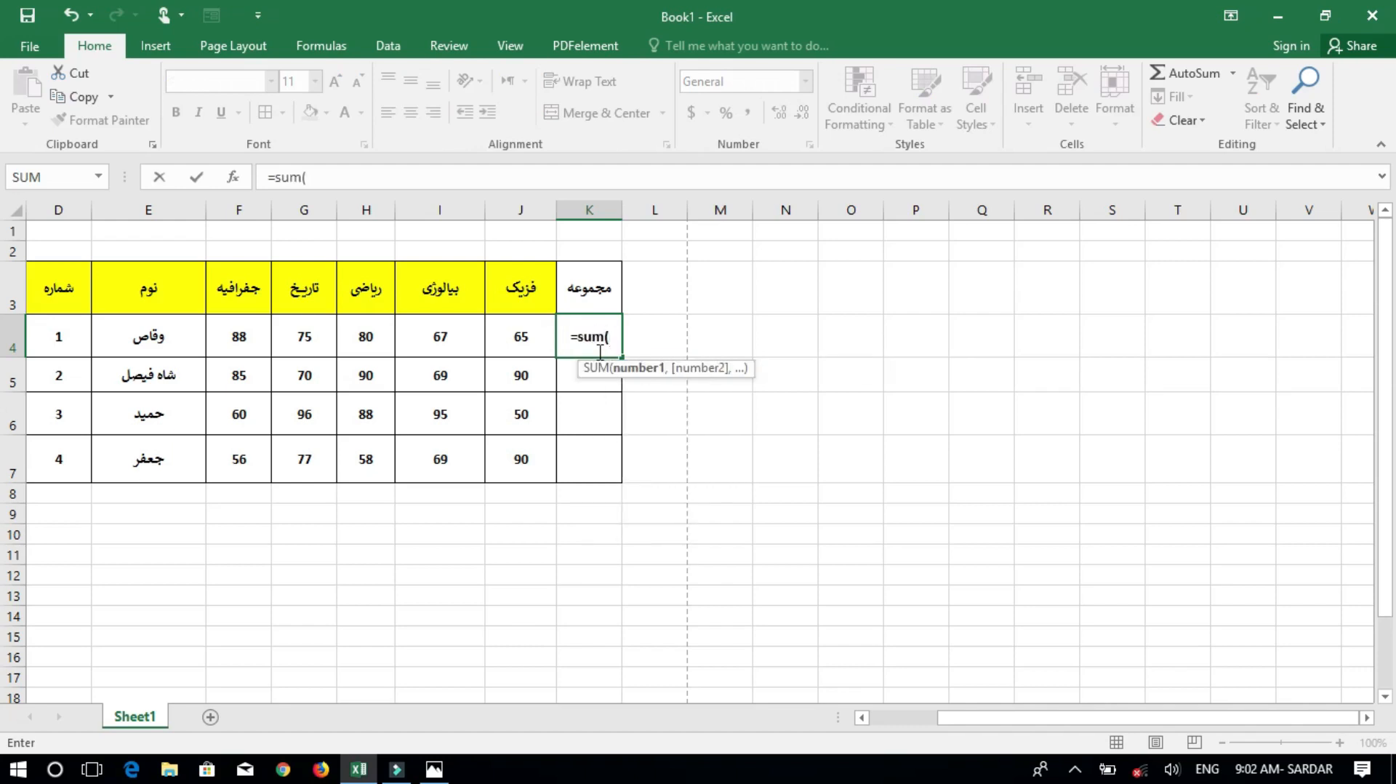
{"action": "left_click_drag", "start_coordinate": [247, 331], "coordinate": [511, 335]}
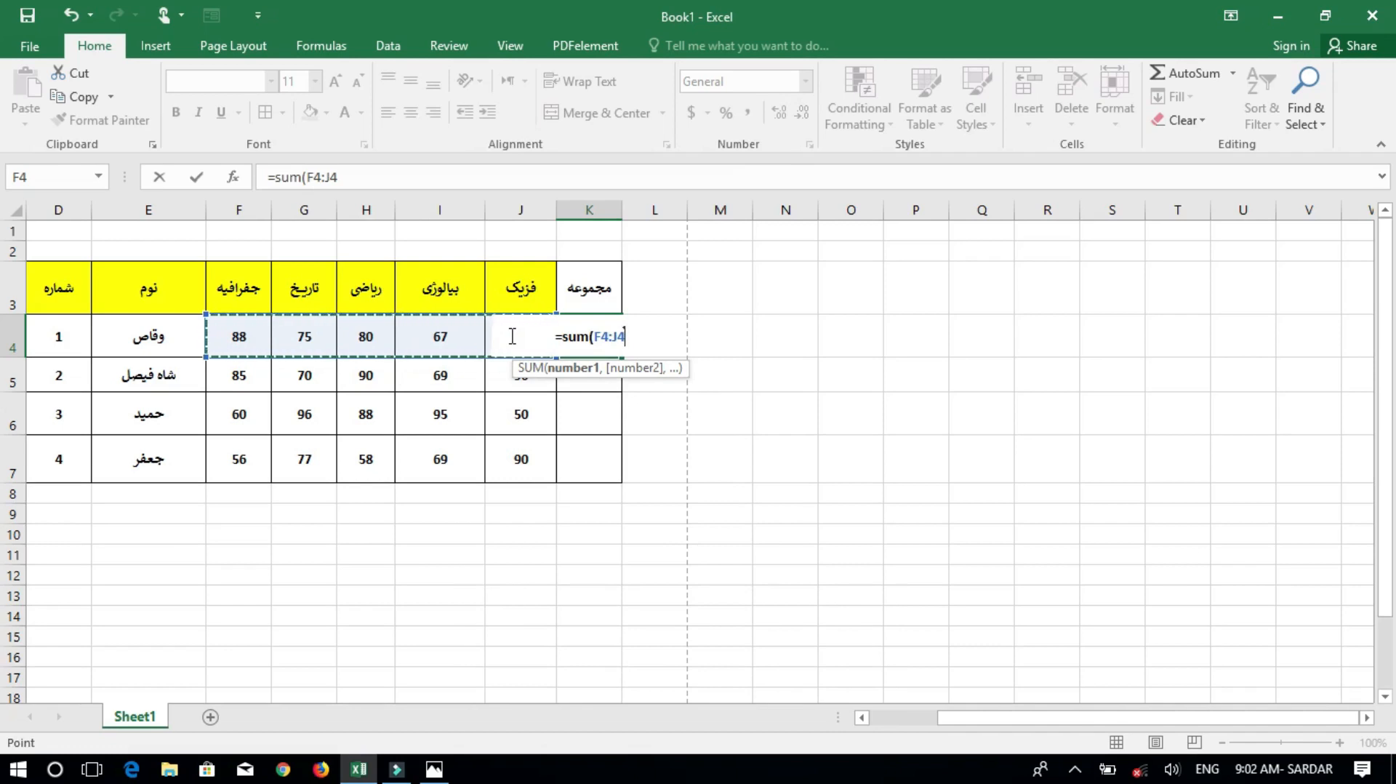
{"action": "type", "text": ")"}
{"action": "key", "text": "Return"}
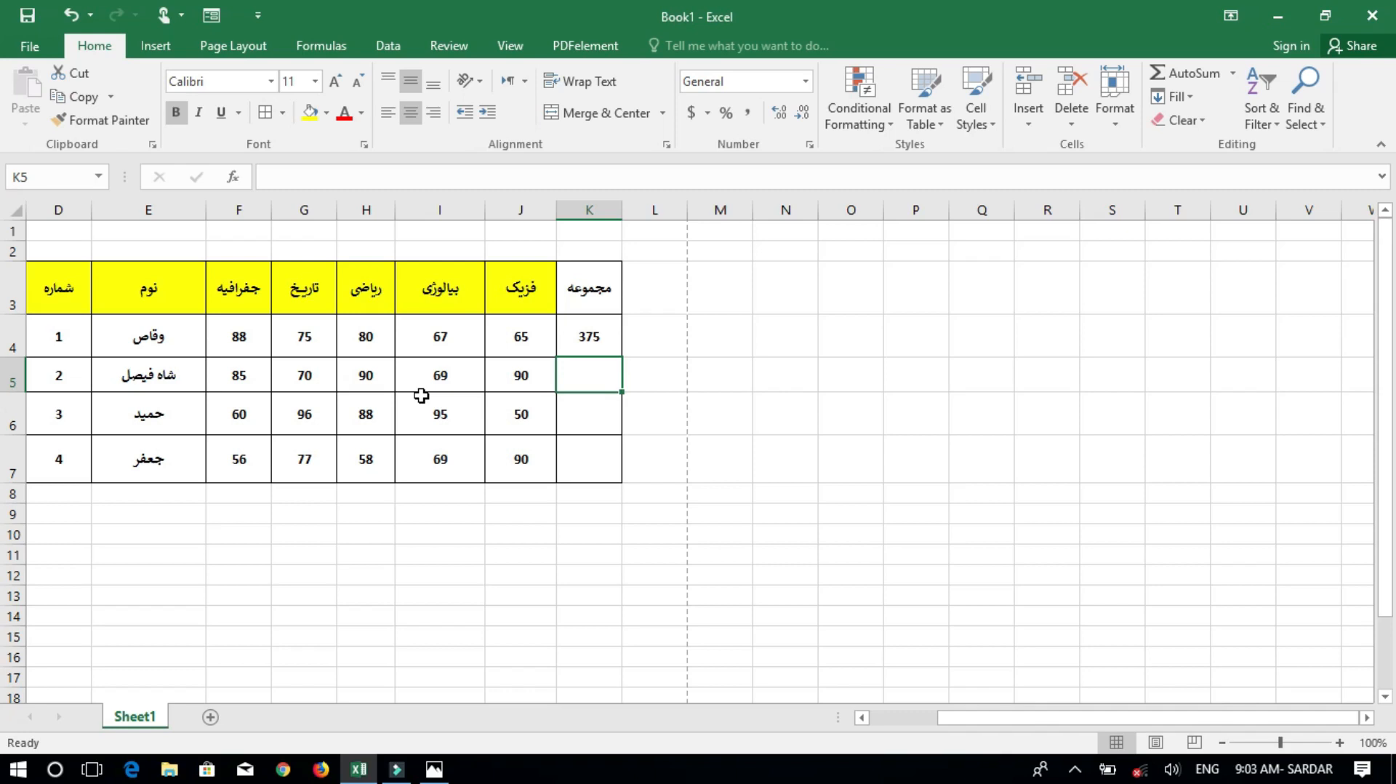
{"action": "left_click", "coordinate": [593, 338]}
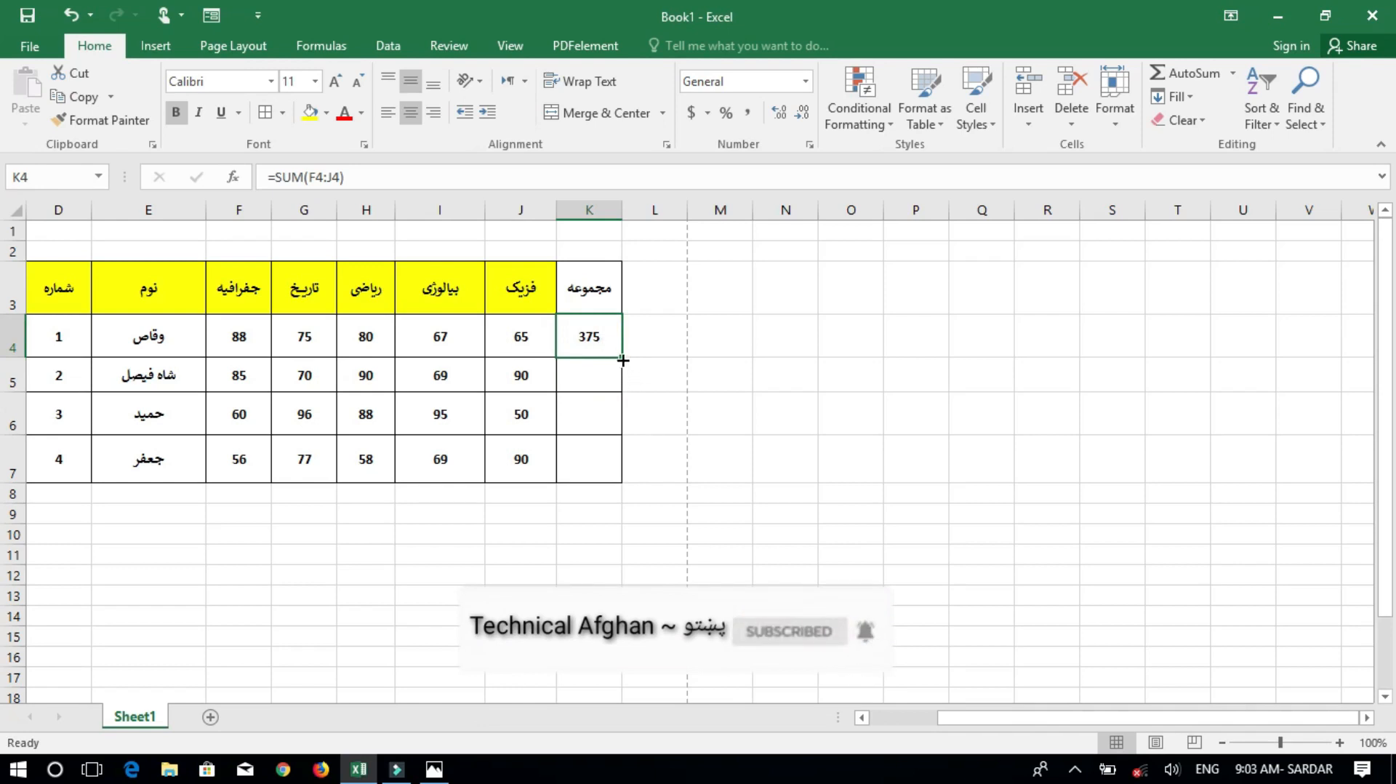
{"action": "left_click", "coordinate": [614, 372]}
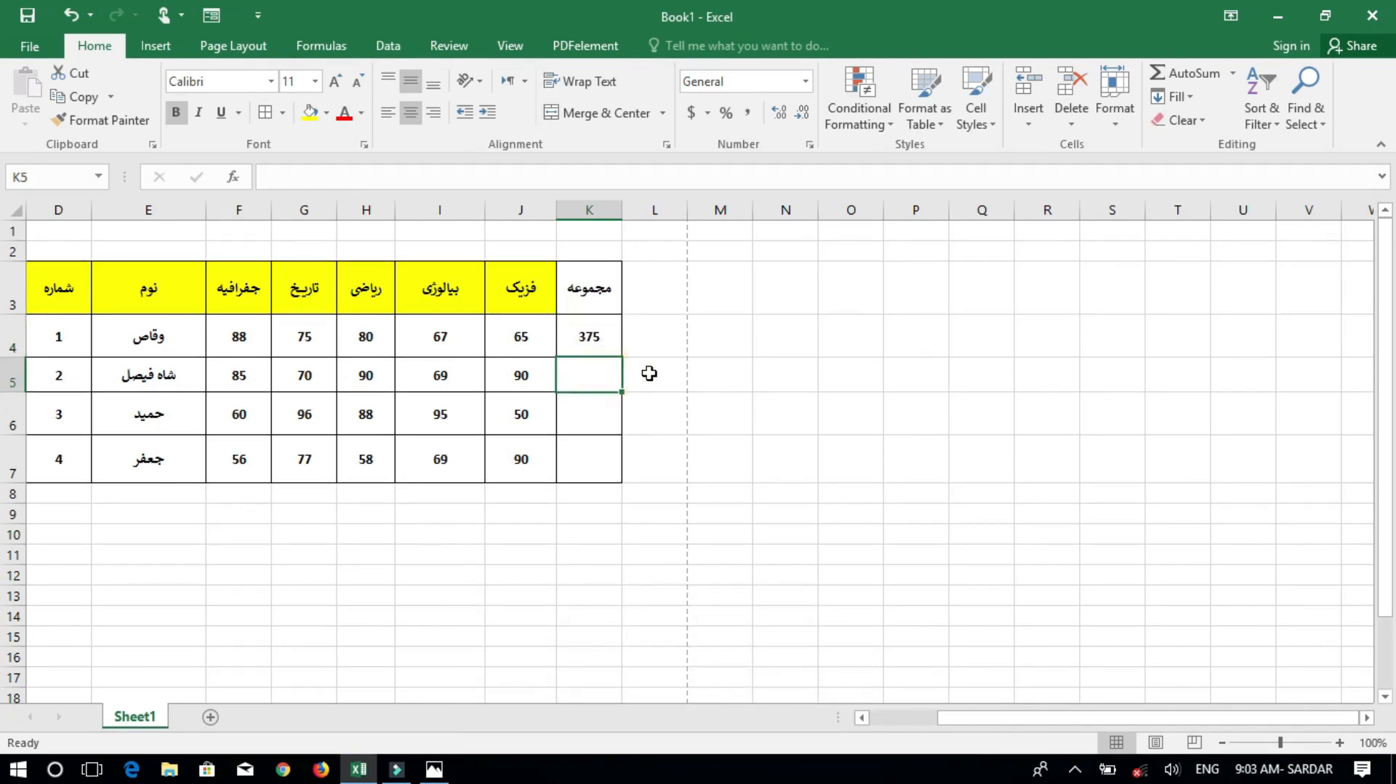
{"action": "left_click", "coordinate": [651, 345]}
{"action": "left_click", "coordinate": [592, 340]}
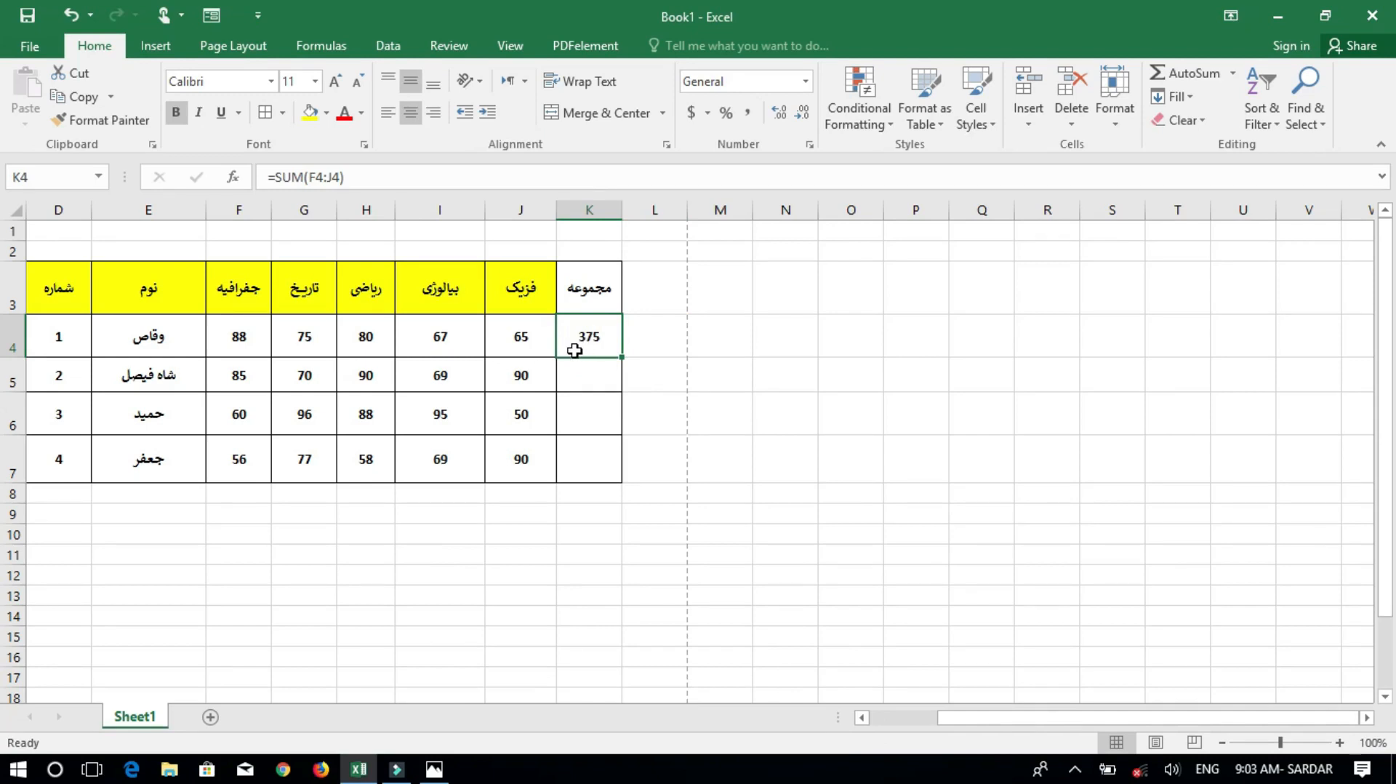
{"action": "left_click", "coordinate": [587, 397]}
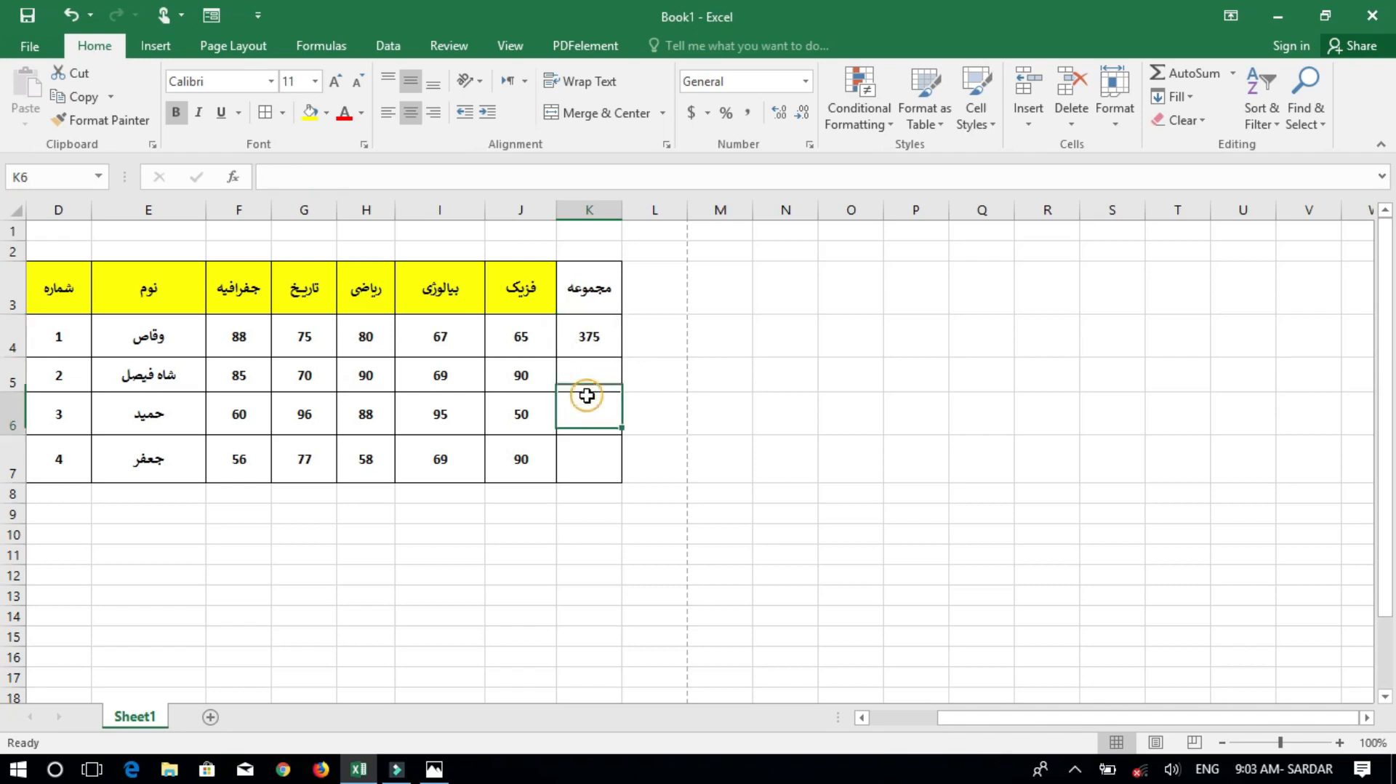
{"action": "left_click", "coordinate": [594, 376]}
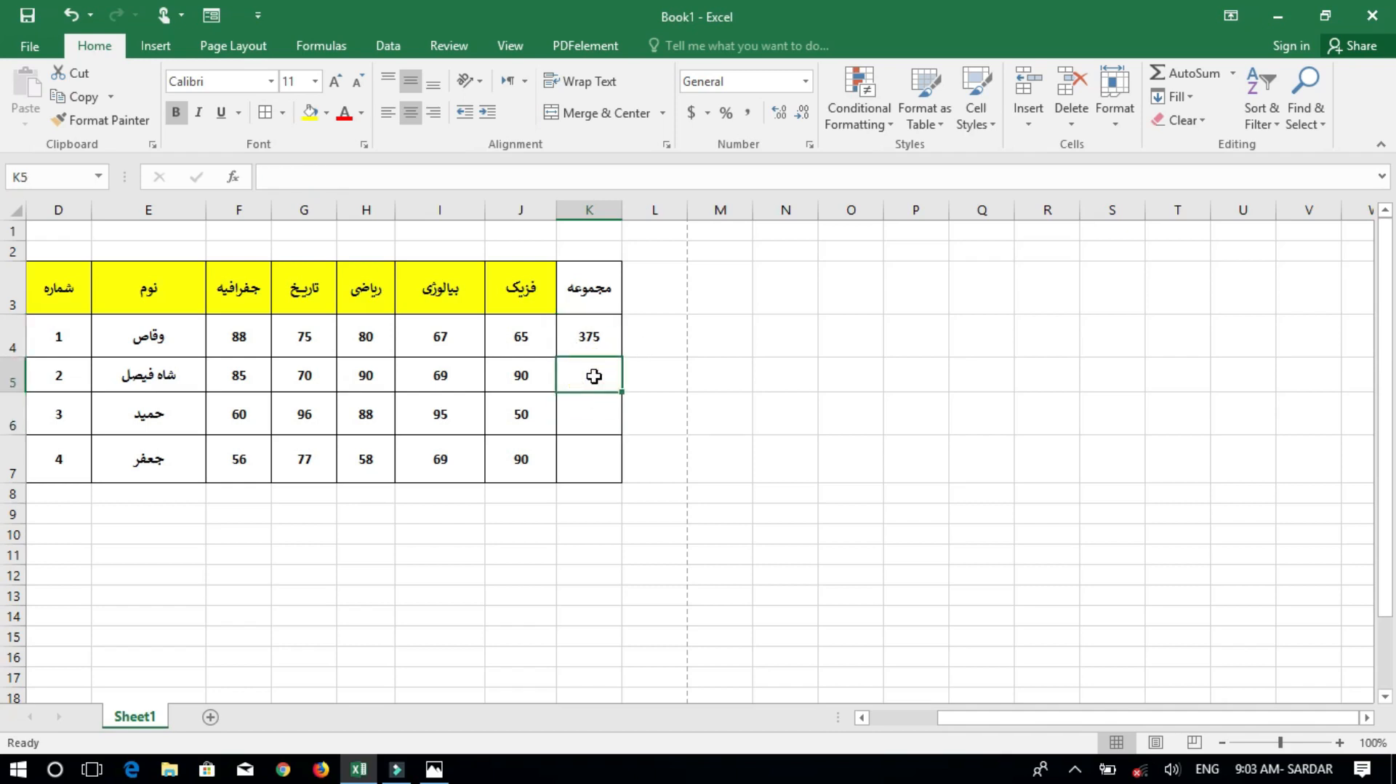
{"action": "type", "text": "="}
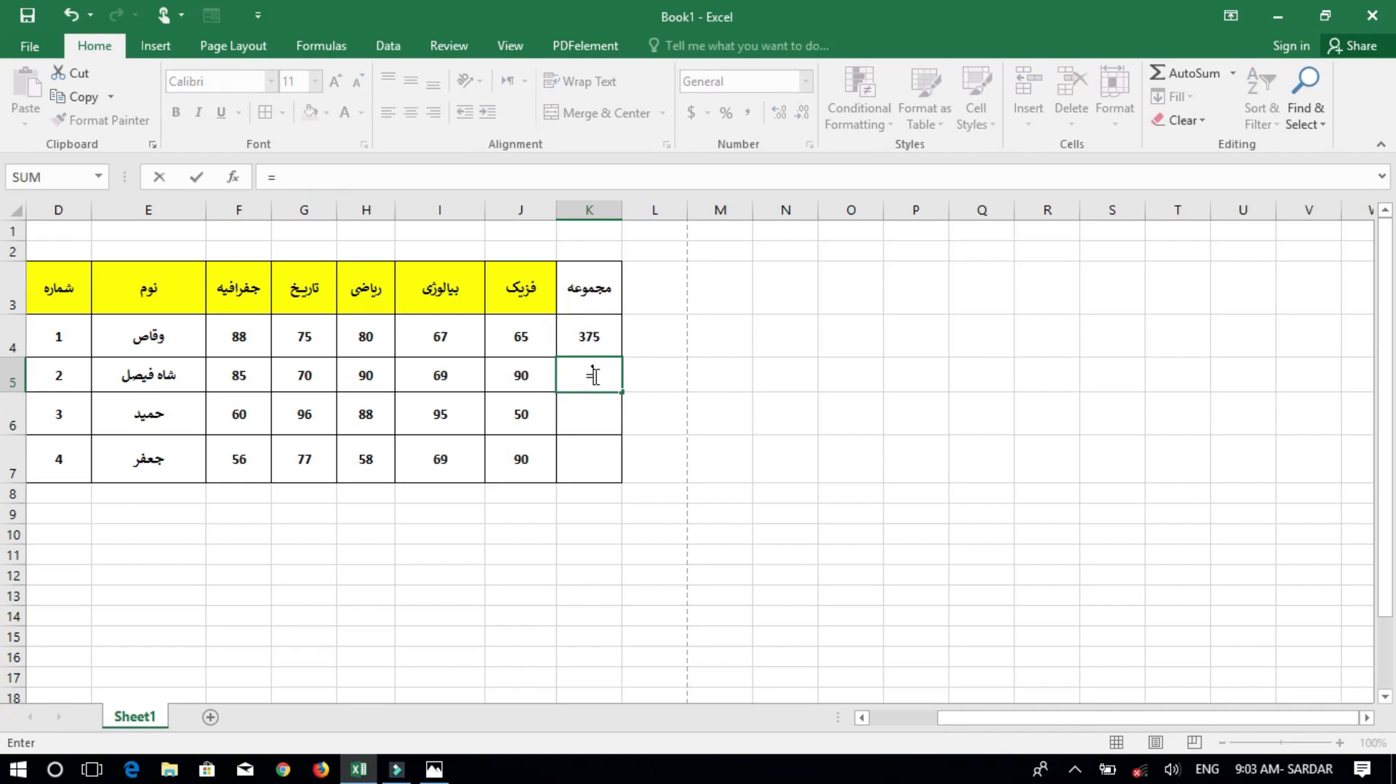
{"action": "key", "text": "Escape"}
Fill the SUM formula from K4 down through K7 to total the remaining students' marks.
{"action": "left_click", "coordinate": [592, 339]}
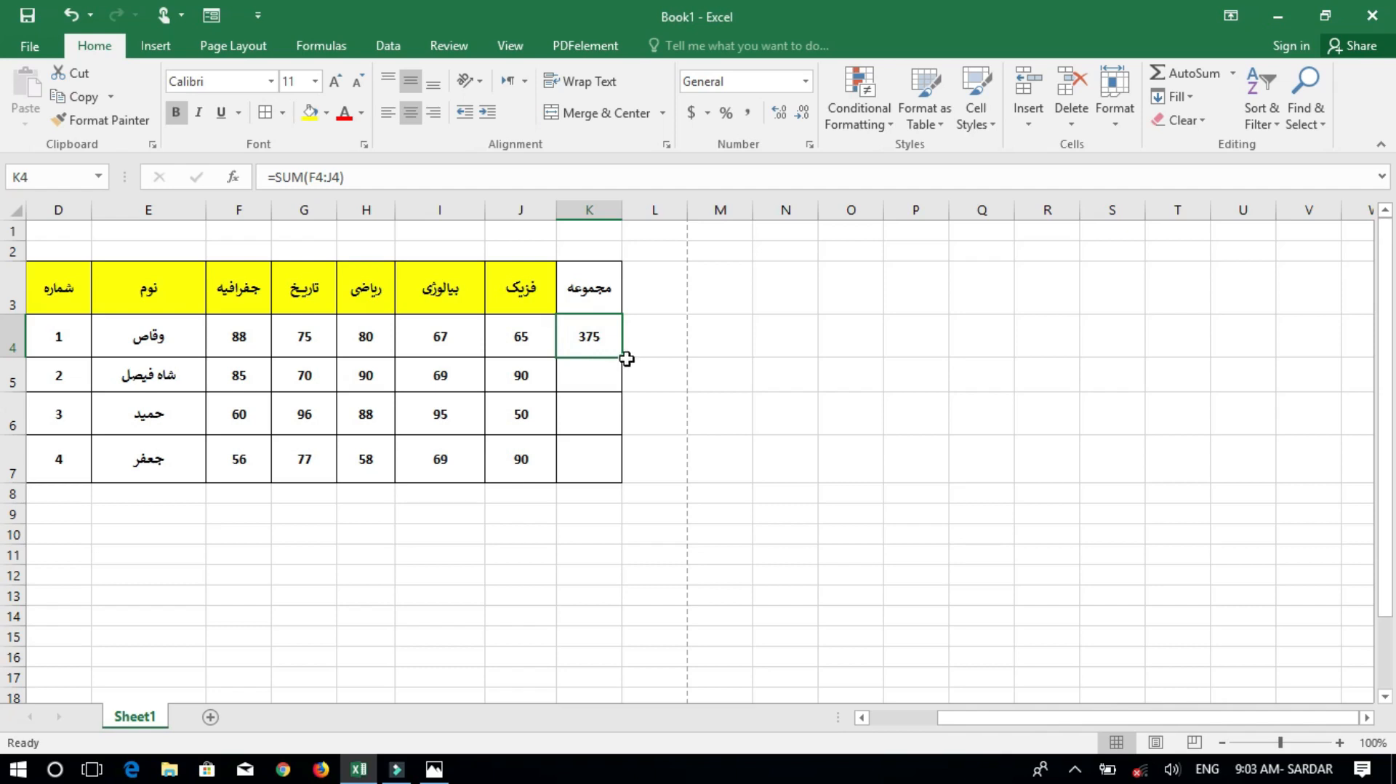
{"action": "left_click_drag", "start_coordinate": [624, 358], "coordinate": [621, 472]}
{"action": "left_click", "coordinate": [664, 402]}
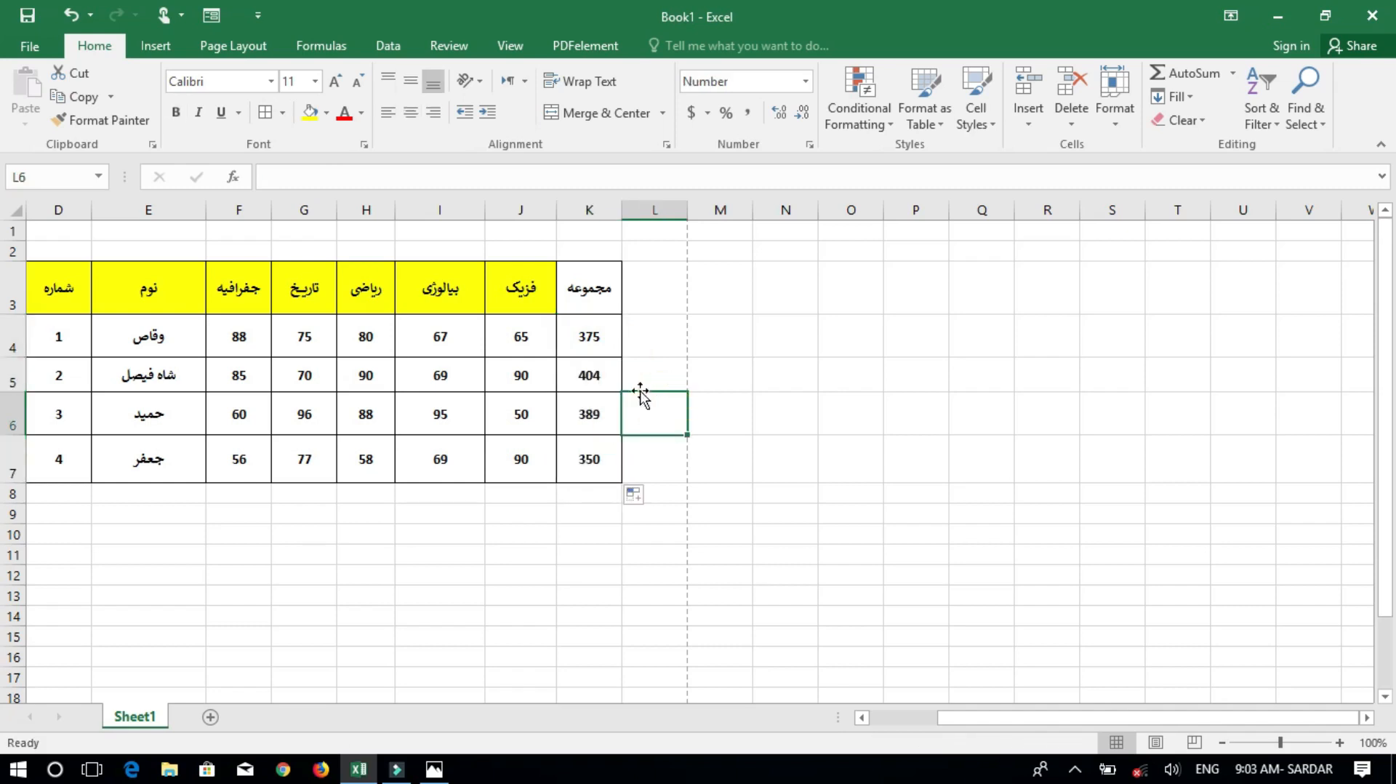
{"action": "left_click", "coordinate": [598, 337]}
{"action": "left_click_drag", "start_coordinate": [598, 338], "coordinate": [592, 473]}
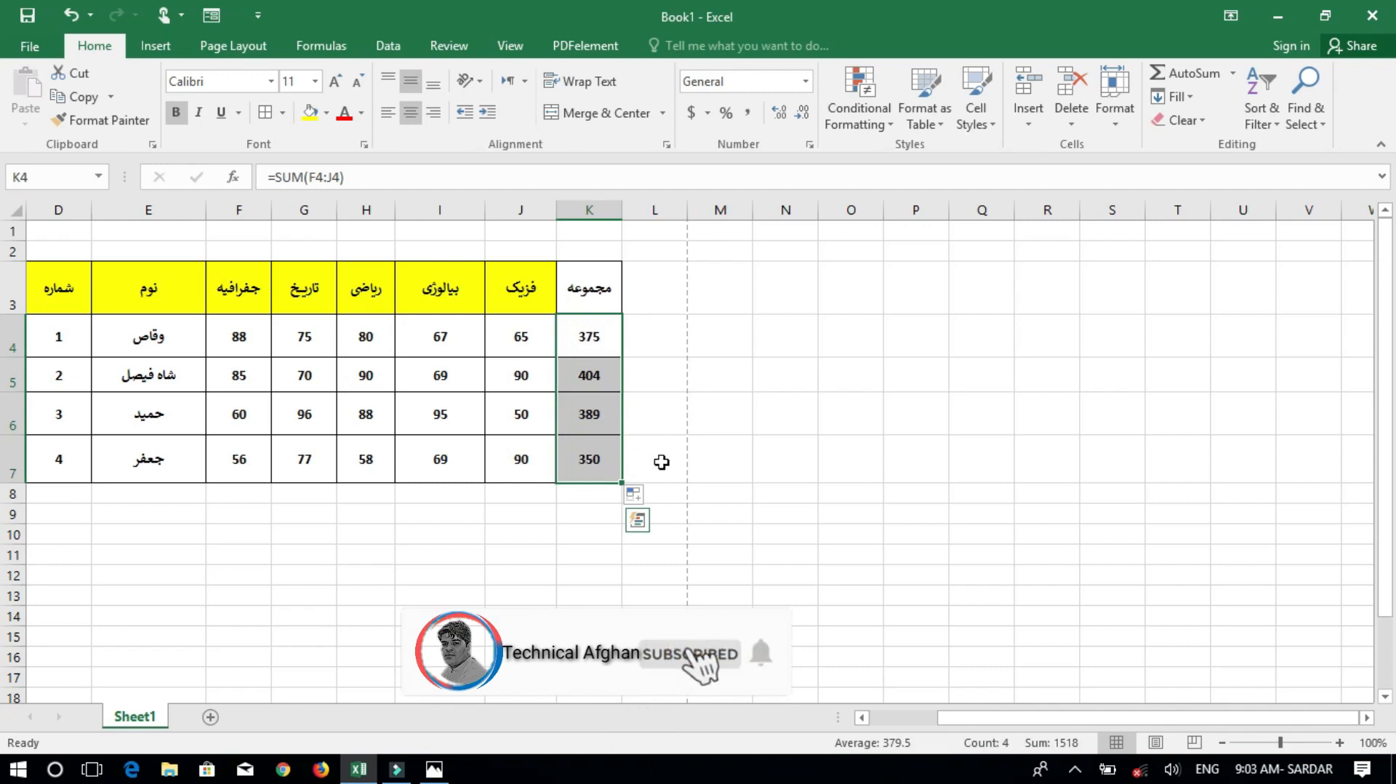
Calculate the first student's percentage in L4 with the formula =K4*100/500.
{"action": "left_click", "coordinate": [652, 342]}
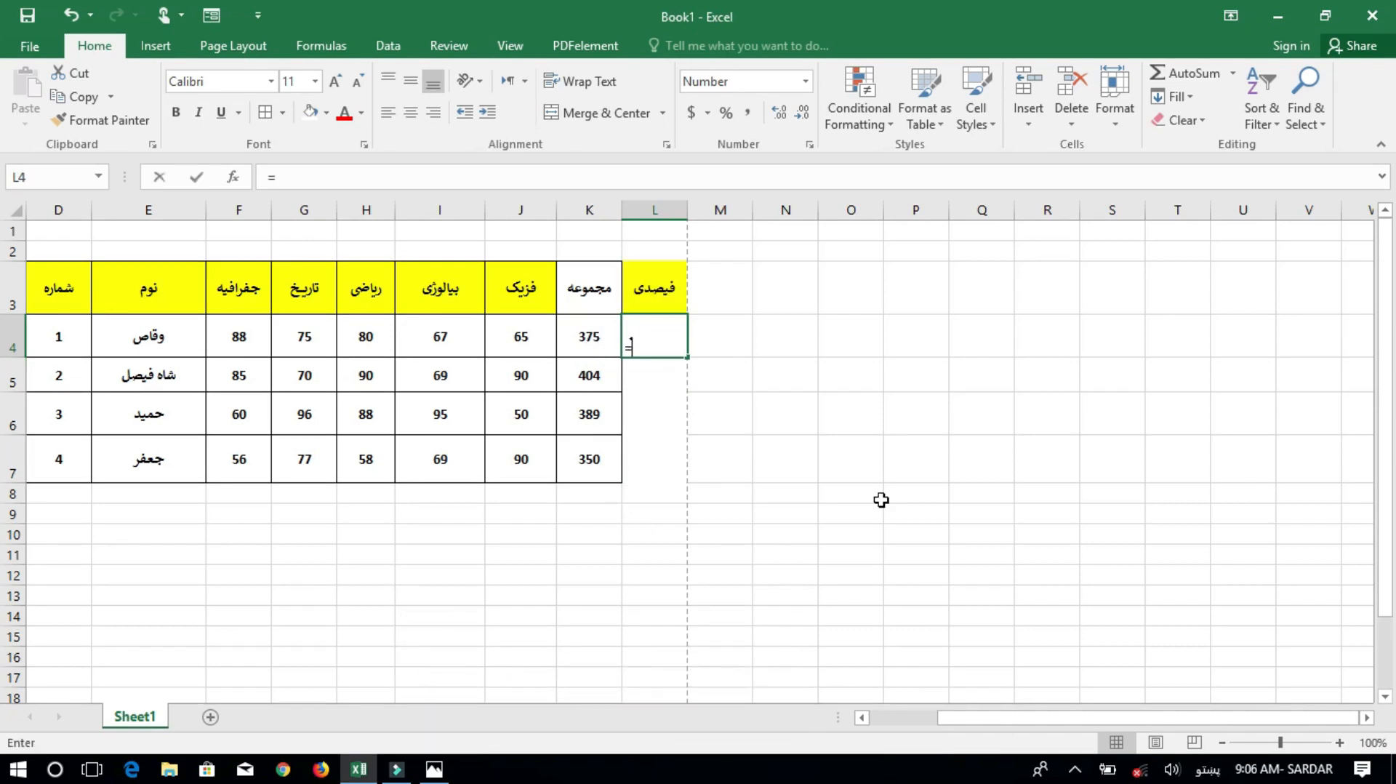
{"action": "type", "text": "="}
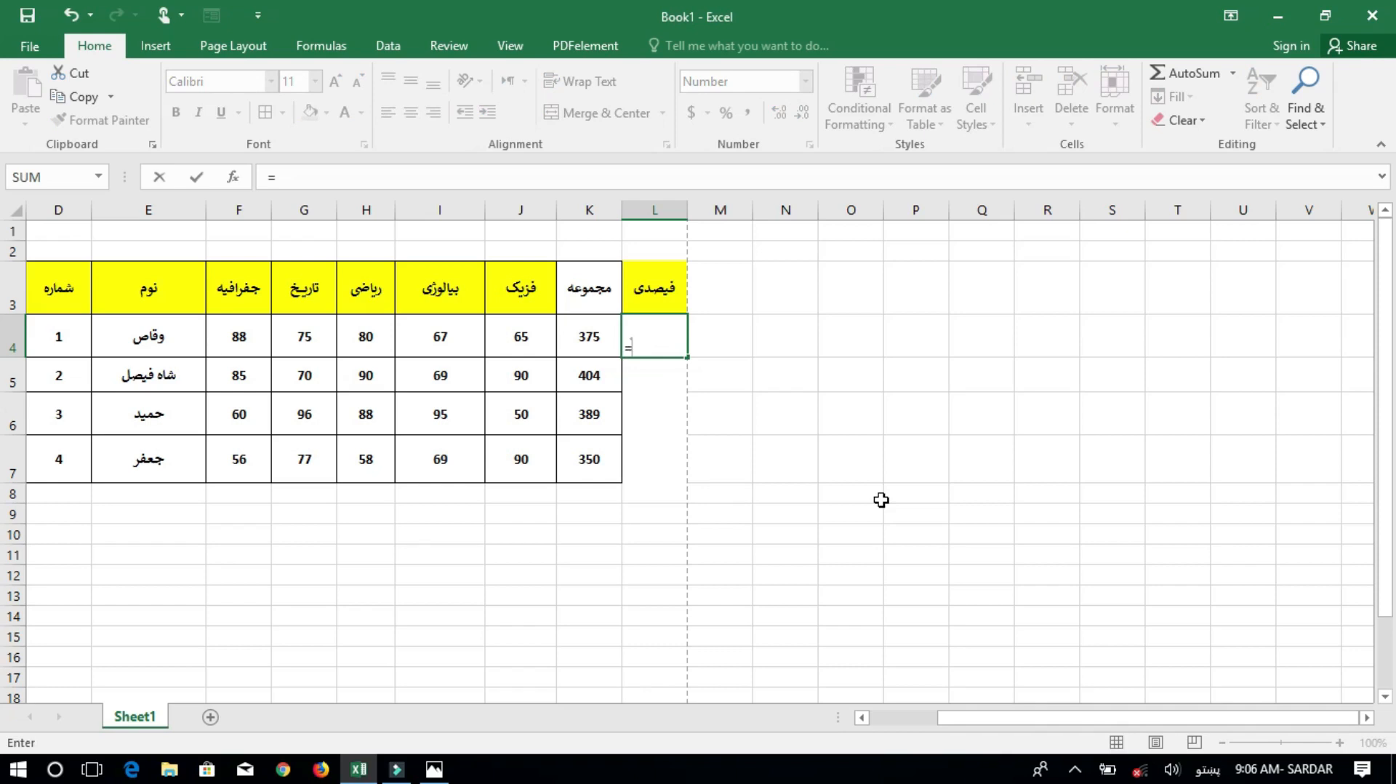
{"action": "left_click", "coordinate": [593, 339]}
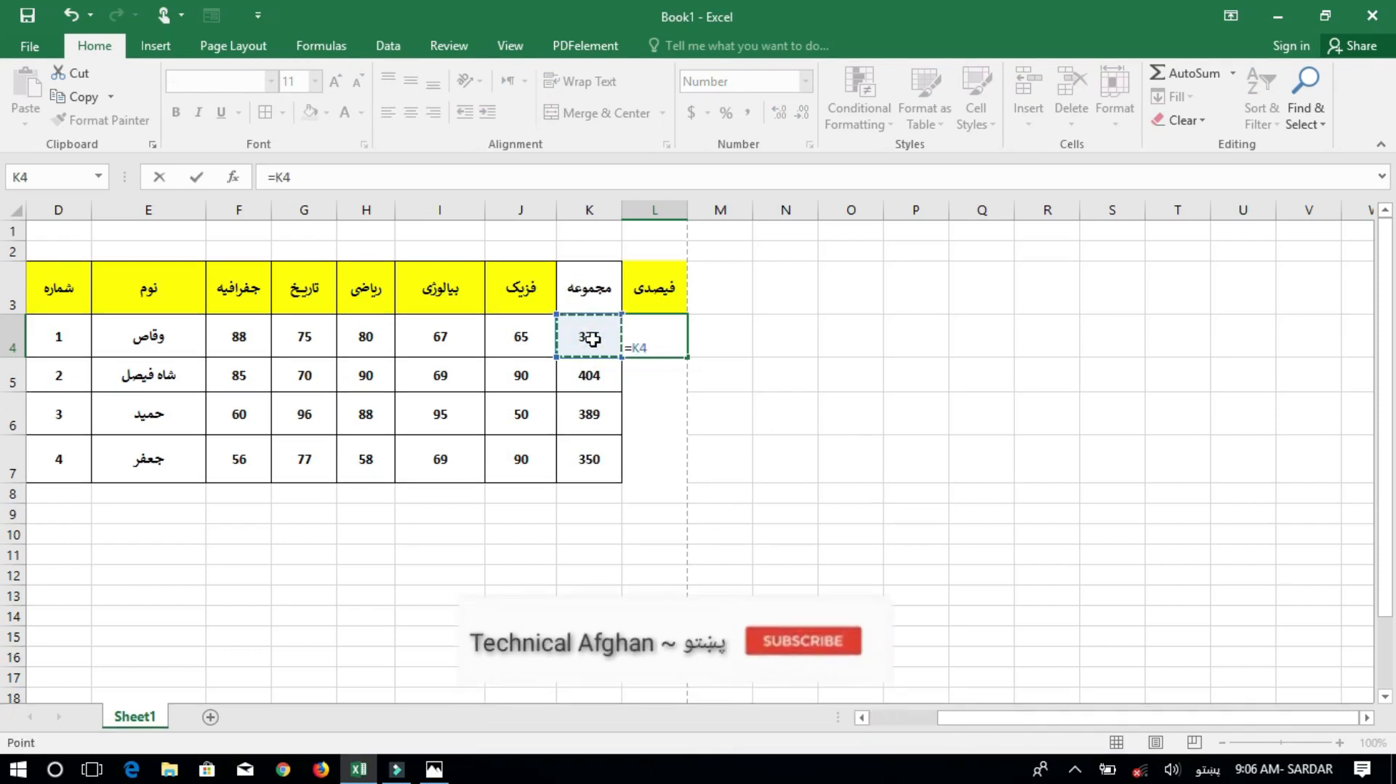
{"action": "type", "text": "*"}
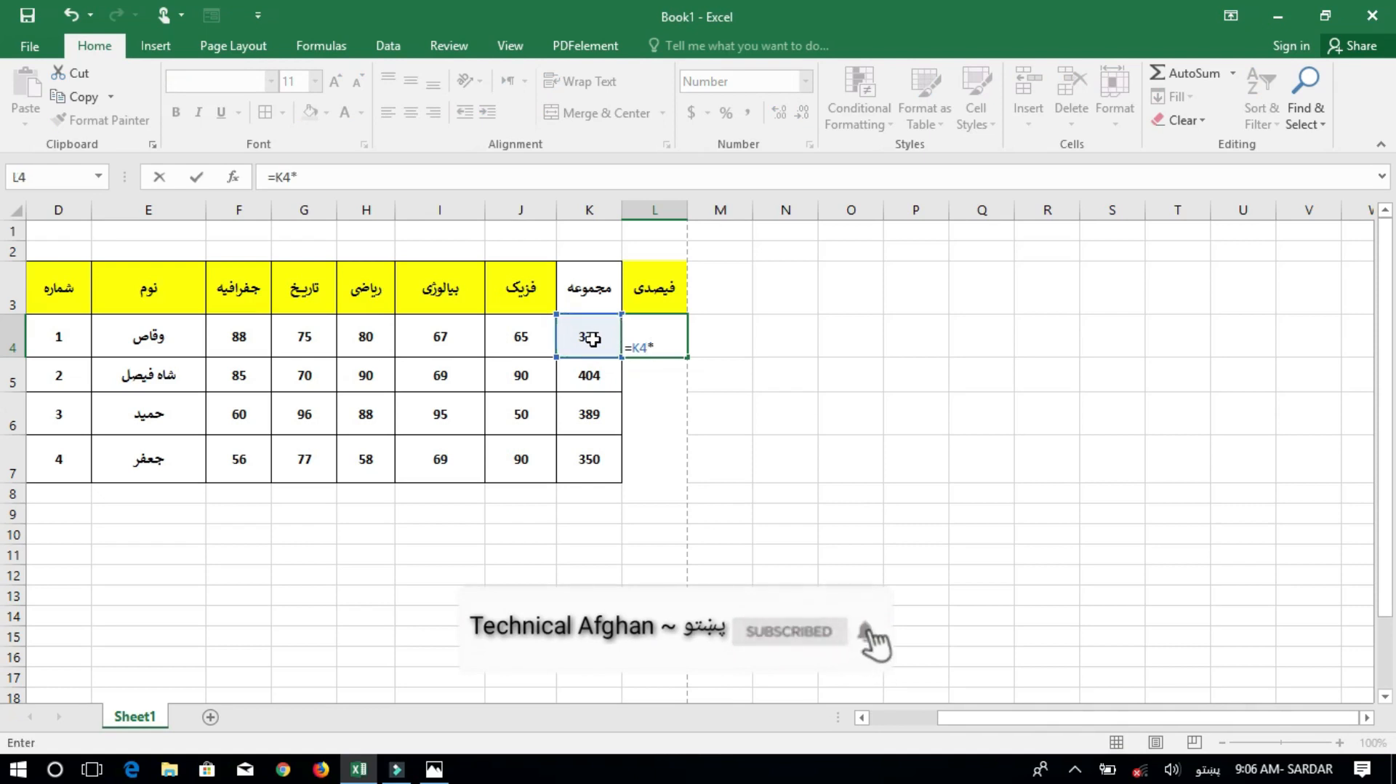
{"action": "type", "text": "١٠٠"}
{"action": "key", "text": "alt+shift"}
{"action": "type", "text": "100"}
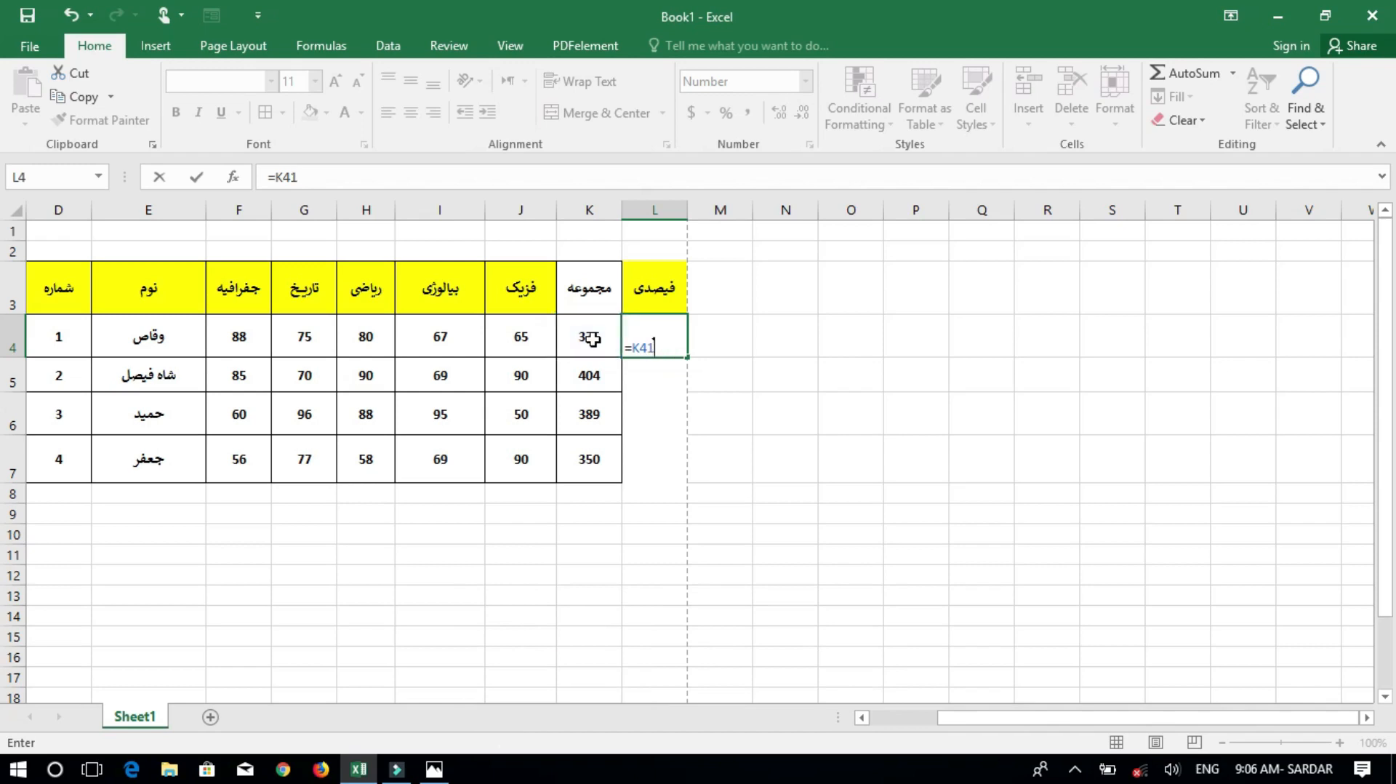
{"action": "key", "text": "BackSpace"}
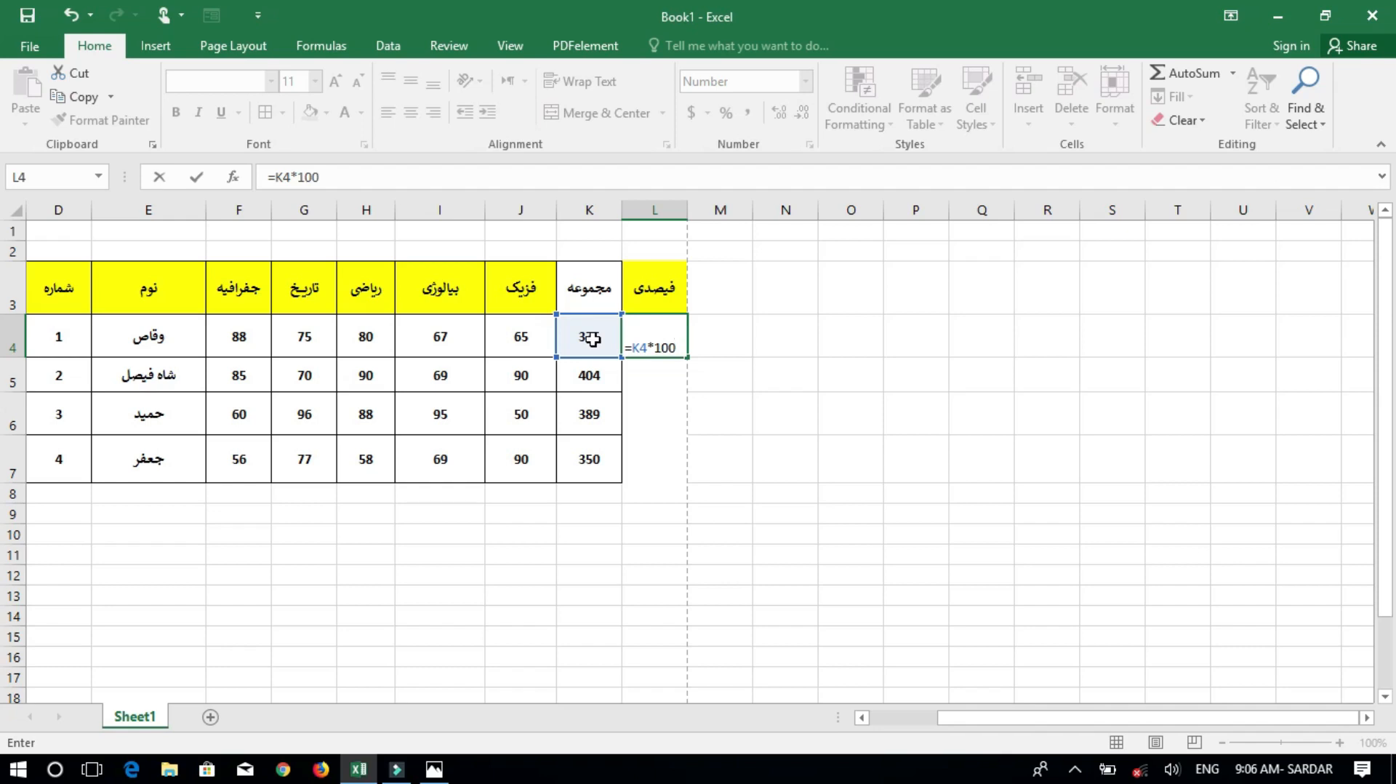
{"action": "type", "text": "500"}
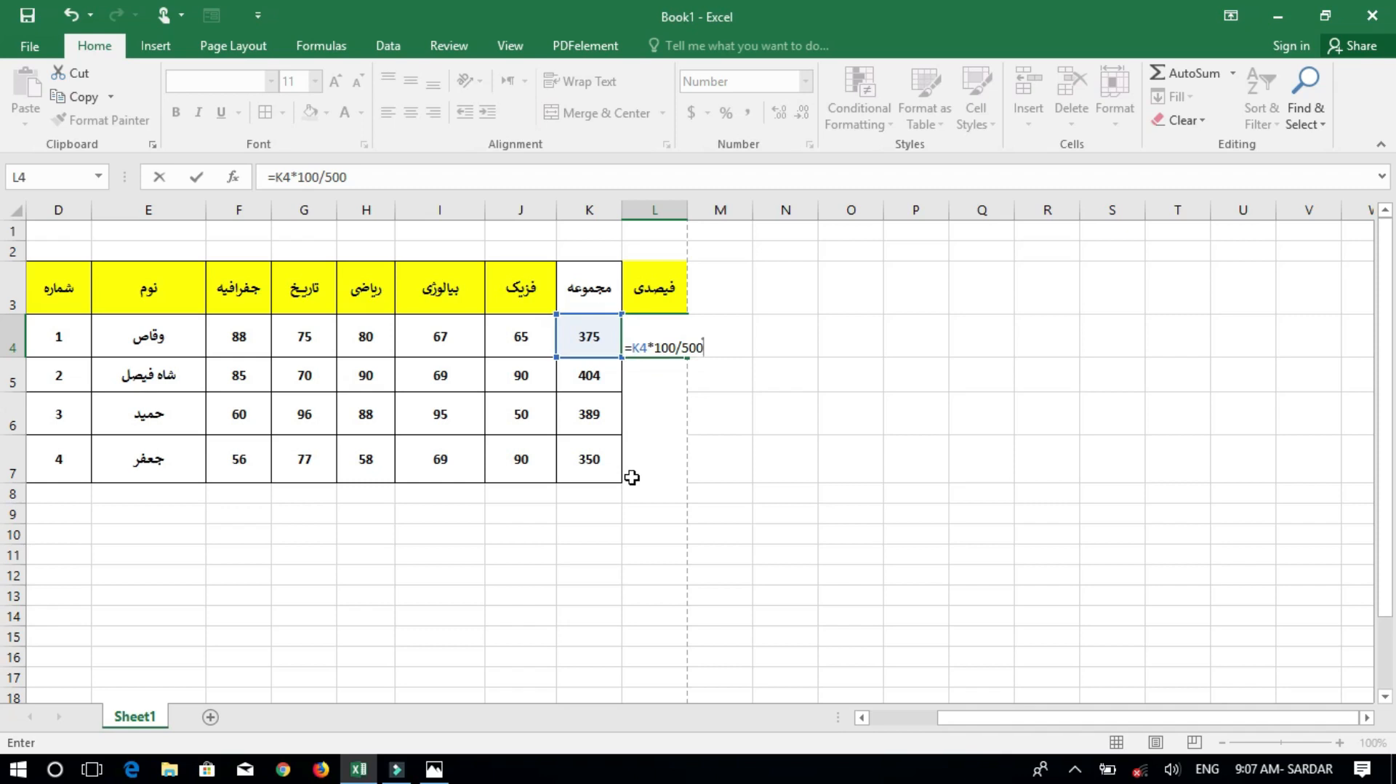
{"action": "key", "text": "Return"}
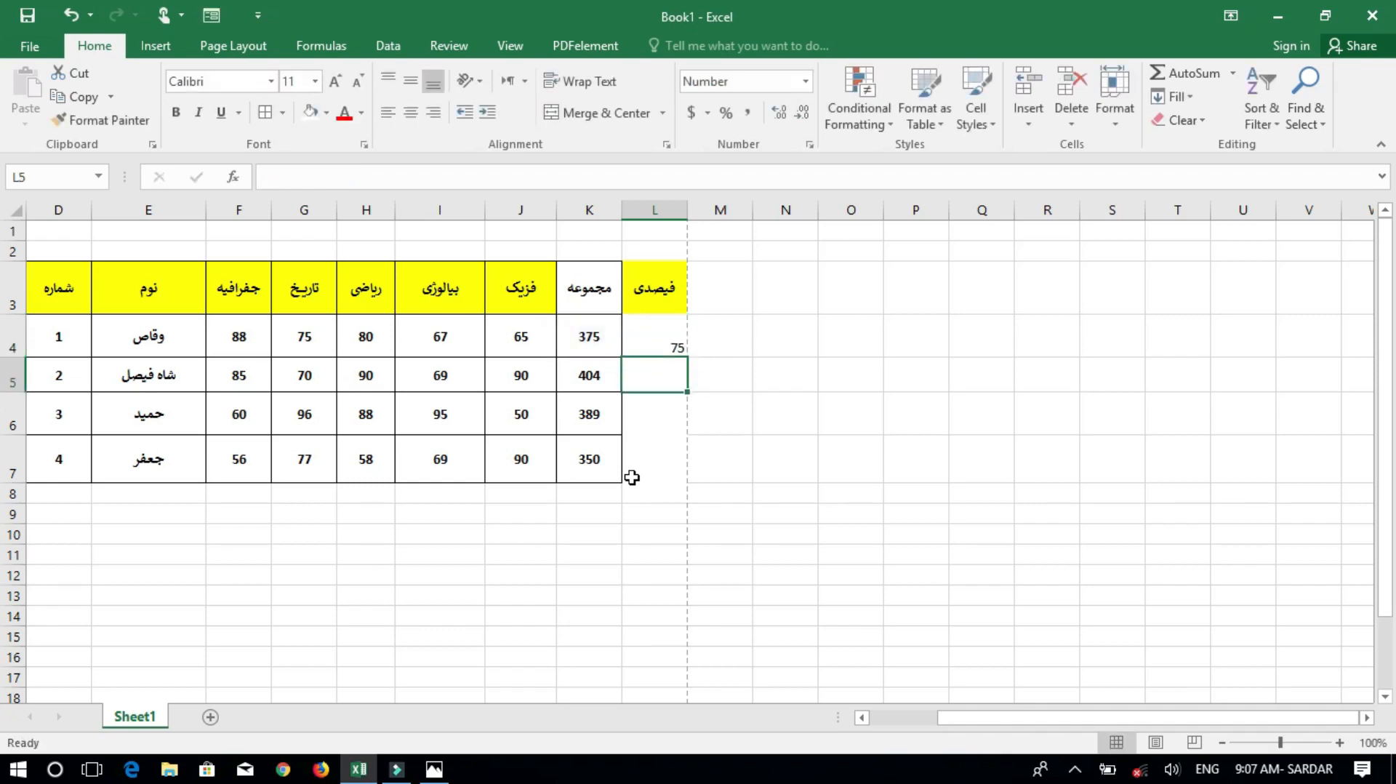
Fill the percentage formula from L4 down through L7 for the remaining students.
{"action": "left_click", "coordinate": [652, 338]}
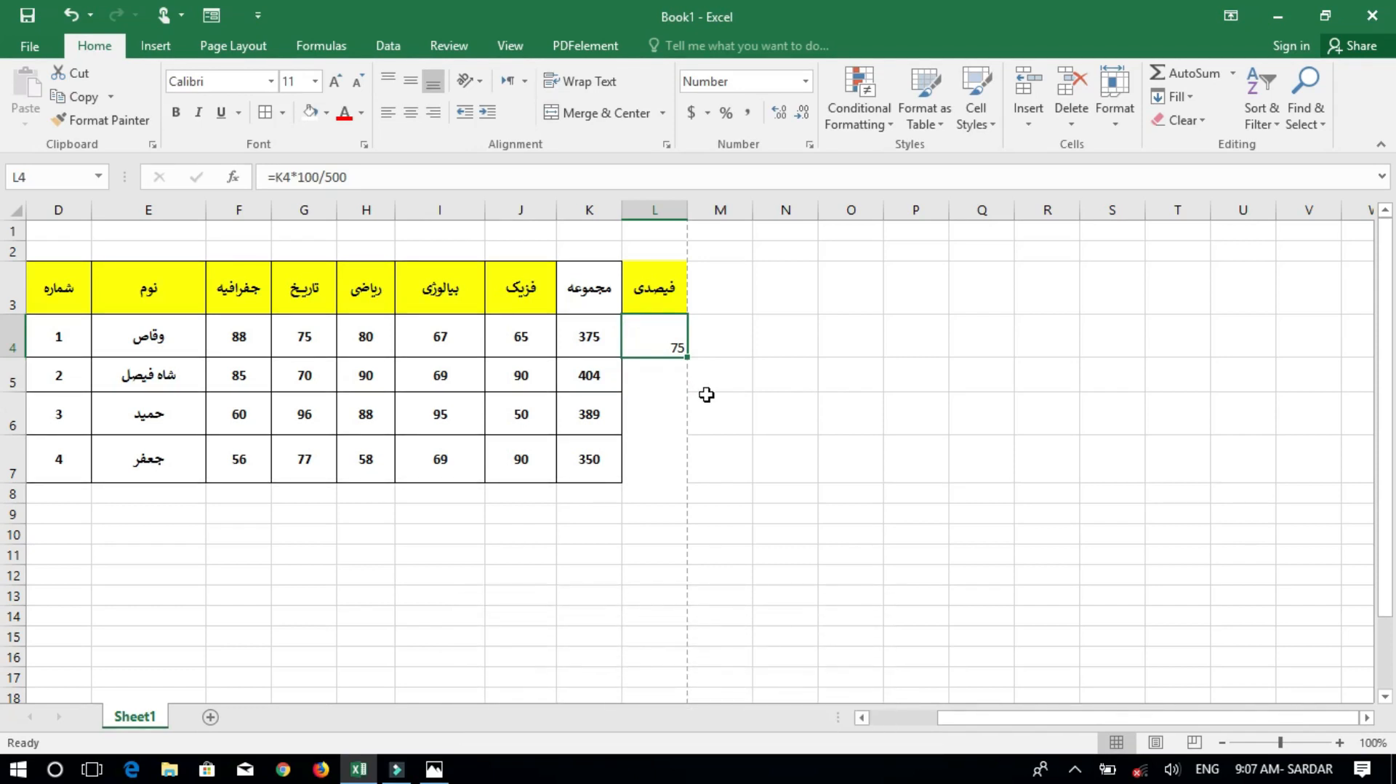
{"action": "left_click", "coordinate": [662, 374]}
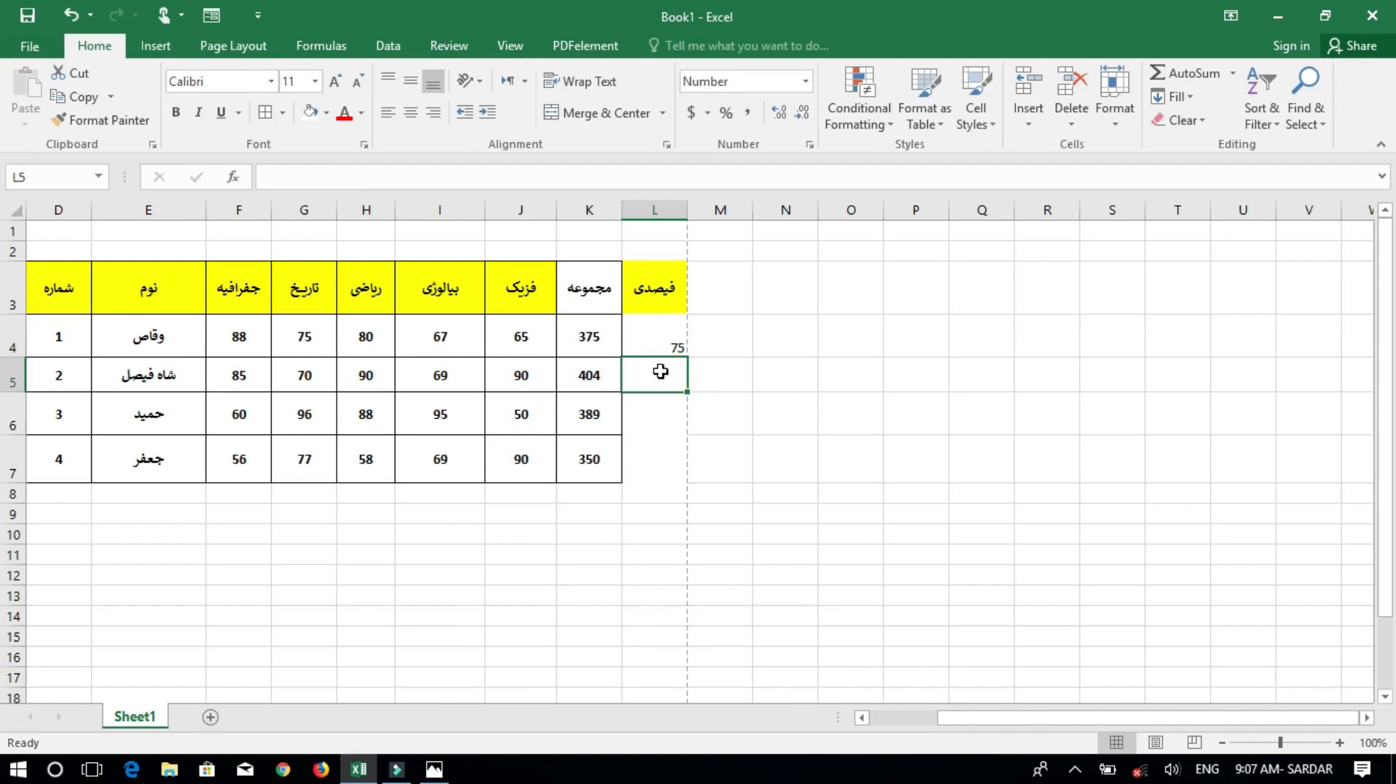
{"action": "left_click", "coordinate": [658, 345]}
{"action": "left_click_drag", "start_coordinate": [688, 357], "coordinate": [677, 471]}
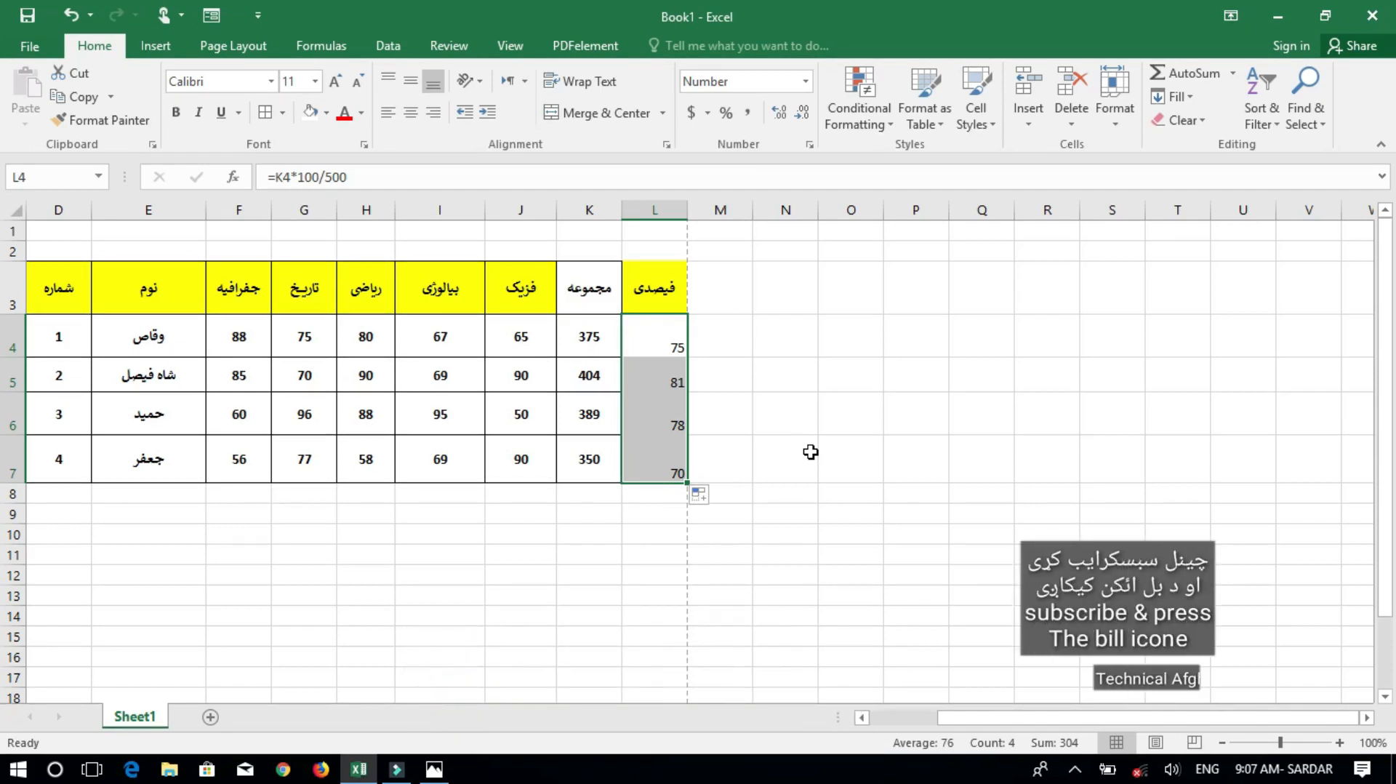
Switch to the Photos app to show the image Presentation1.jpg.
{"action": "left_click", "coordinate": [435, 770]}
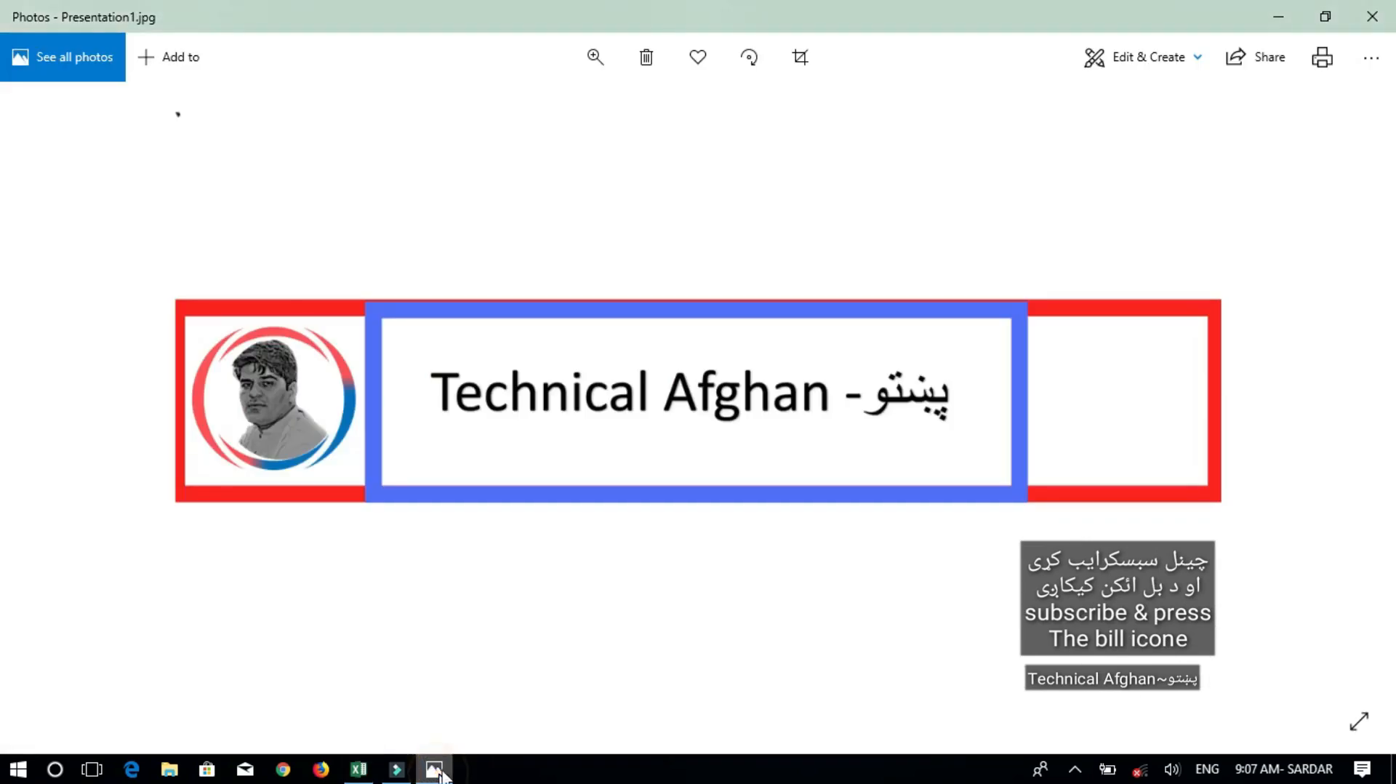